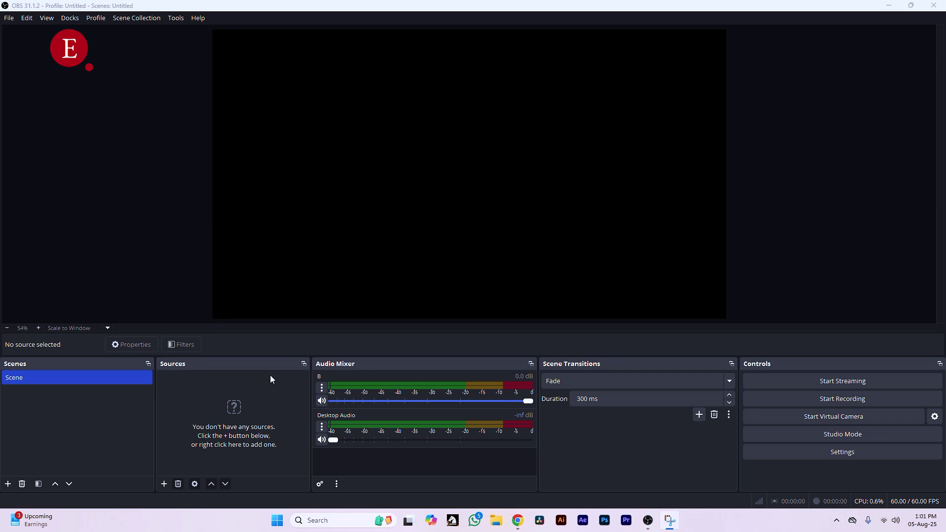
# Open the stream configuration page of the program's settings.
pyautogui.click(811, 450)
pyautogui.click(811, 451)
pyautogui.click(291, 107)
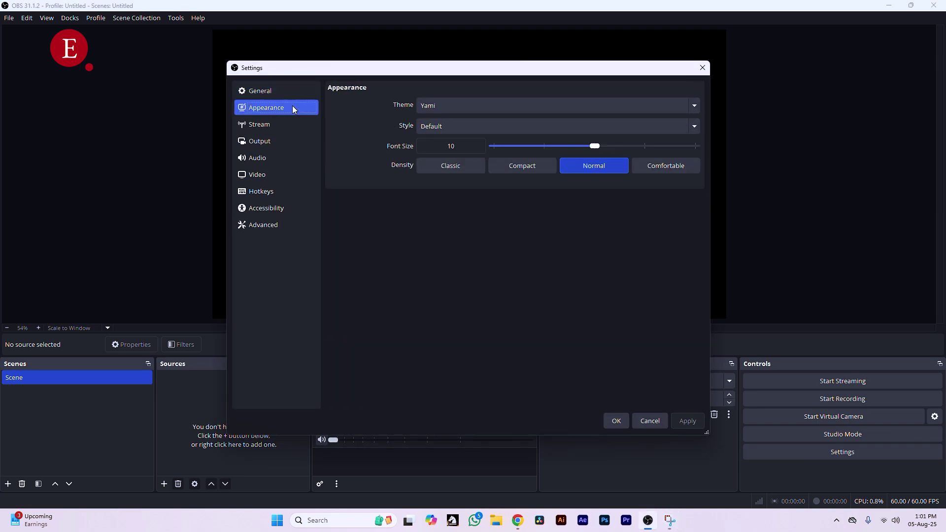
pyautogui.click(280, 121)
# Try Facebook Live and Twitch as the streaming service.
pyautogui.click(436, 94)
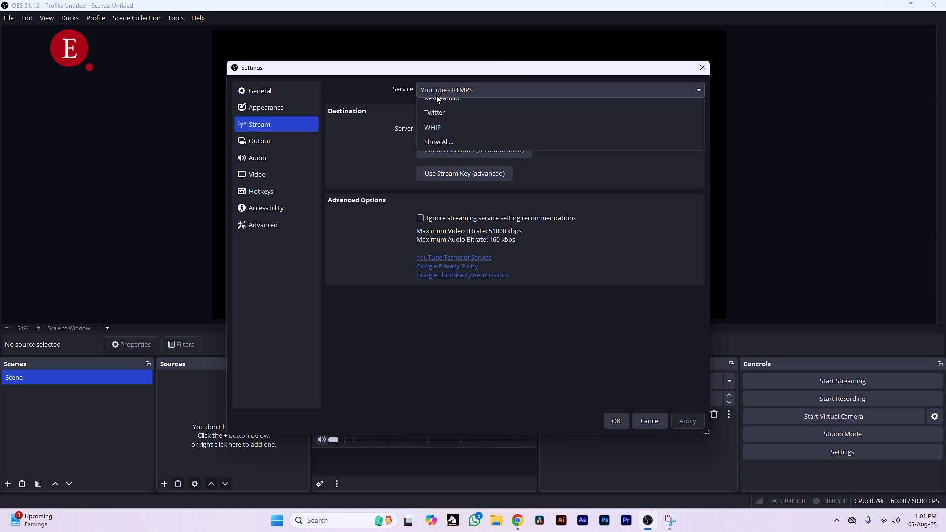
pyautogui.click(454, 152)
pyautogui.click(453, 90)
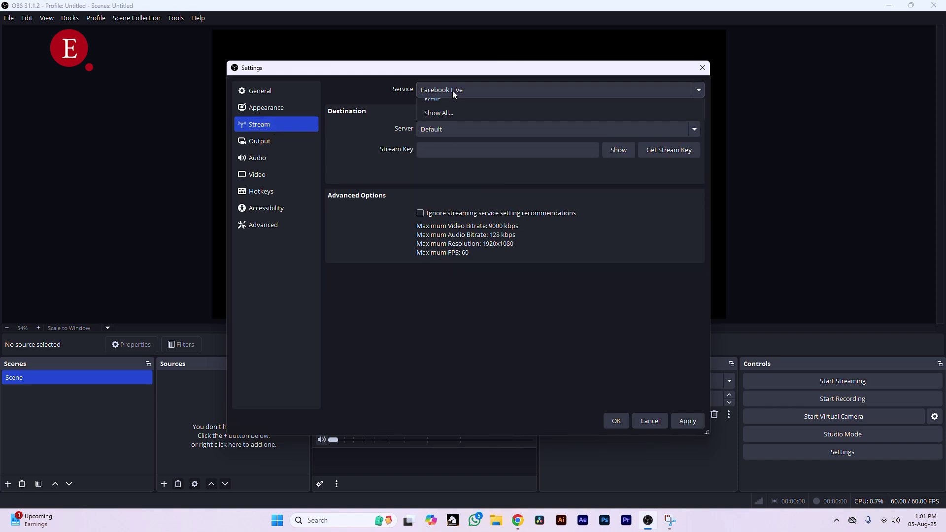
pyautogui.click(449, 121)
pyautogui.click(450, 94)
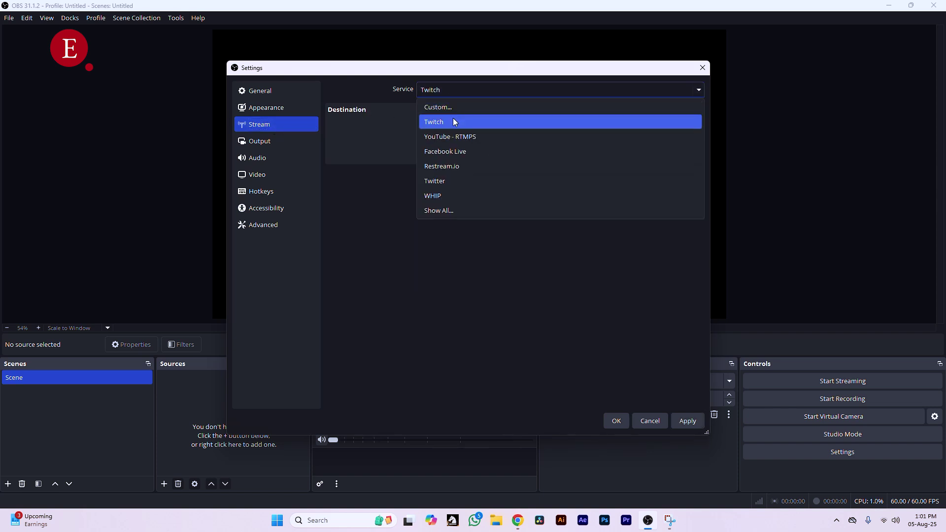
pyautogui.click(400, 128)
# Set the streaming service to YouTube - RTMPS, enable manual stream key entry, and check the server choices.
pyautogui.click(442, 91)
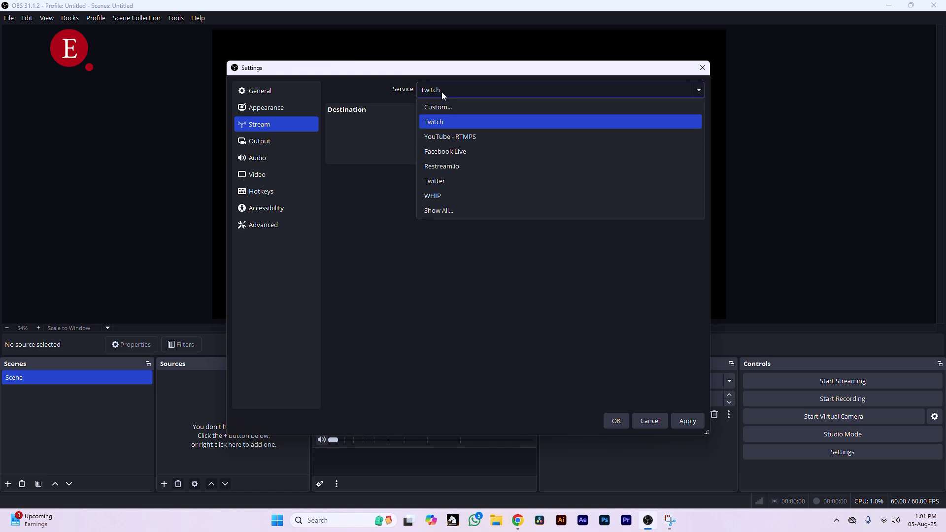
pyautogui.click(444, 136)
pyautogui.click(456, 173)
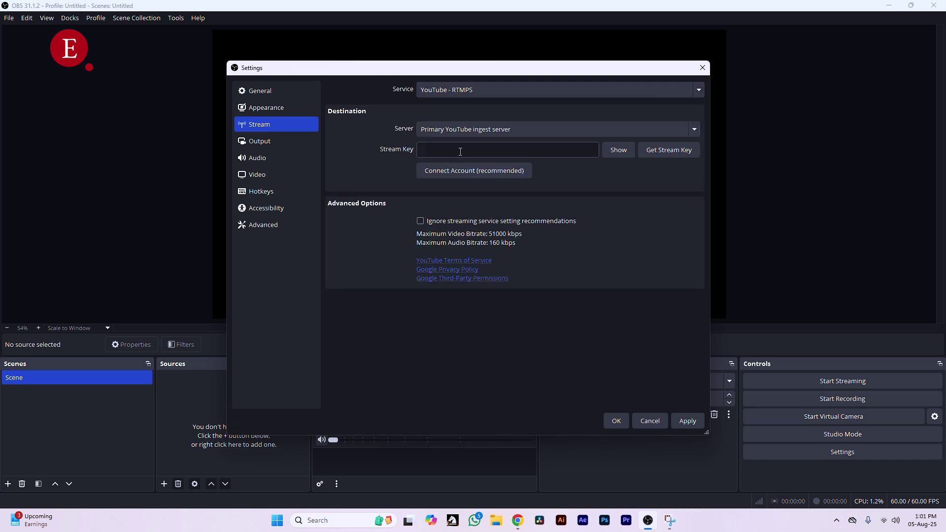
pyautogui.click(468, 130)
pyautogui.click(393, 134)
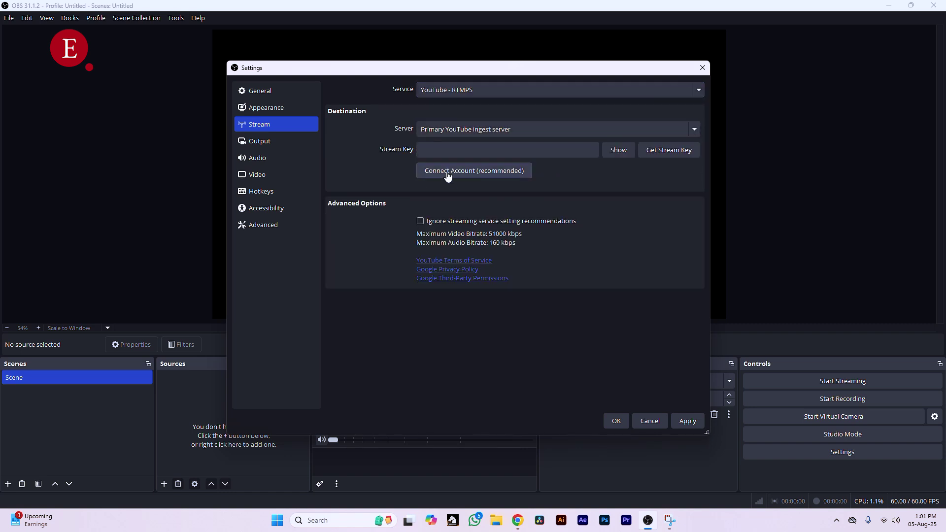
# Turn on ignoring the streaming service's setting recommendations, and set the service to Facebook Live.
pyautogui.click(420, 221)
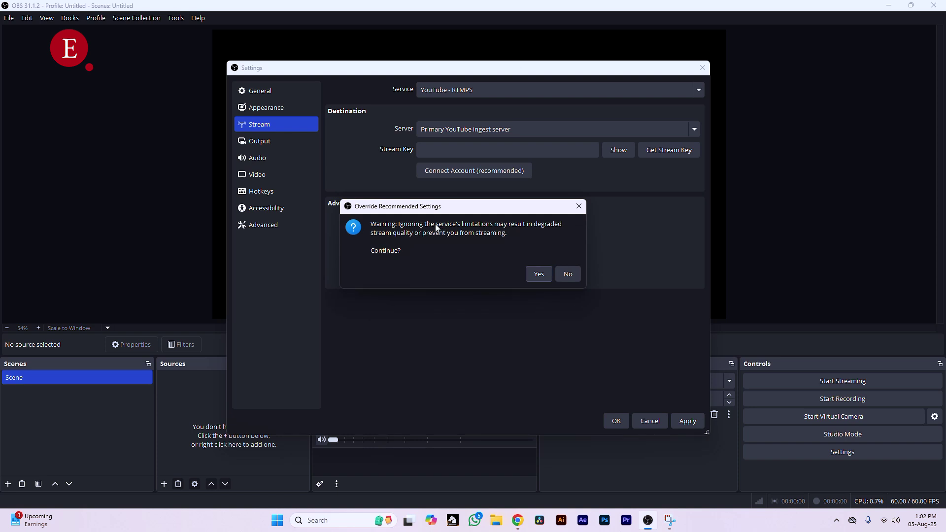
pyautogui.click(538, 275)
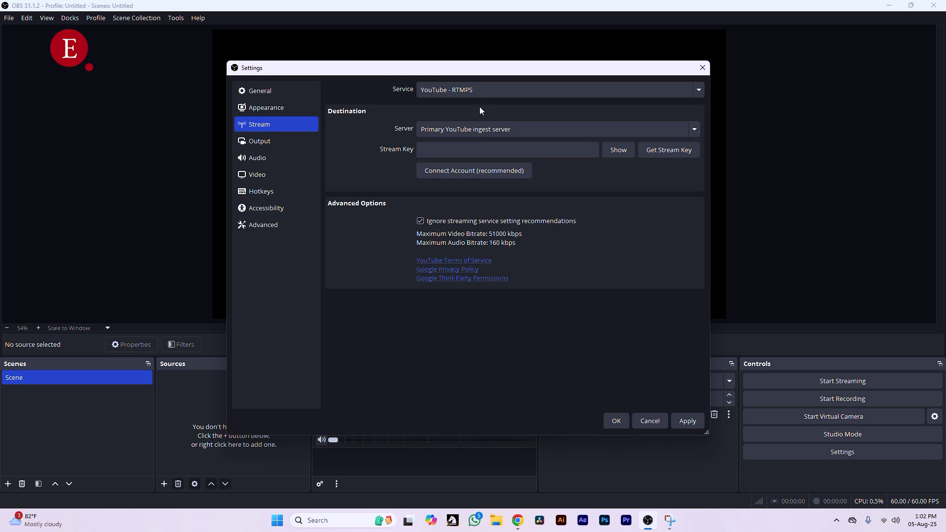
pyautogui.click(478, 90)
pyautogui.click(474, 122)
pyautogui.click(476, 91)
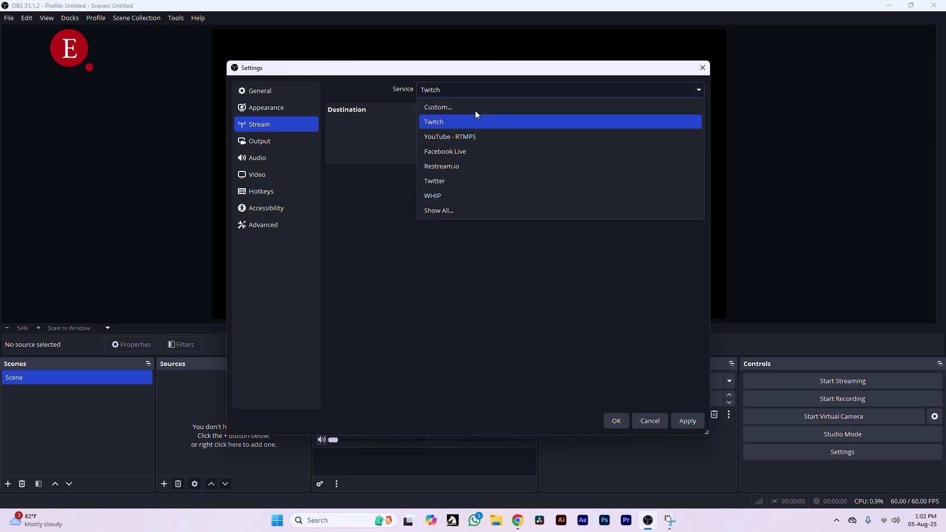
pyautogui.click(473, 150)
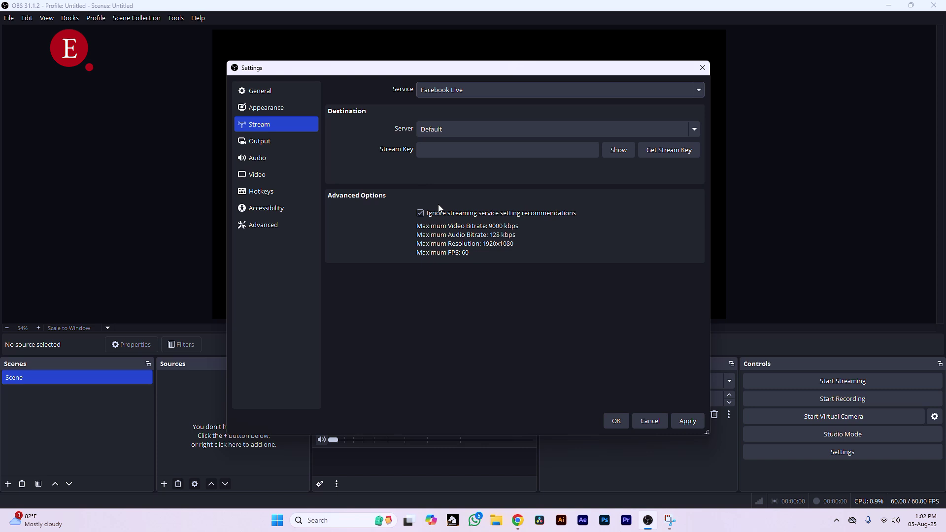
# Switch the output mode to Advanced and select audio track 1 for streaming.
pyautogui.click(291, 141)
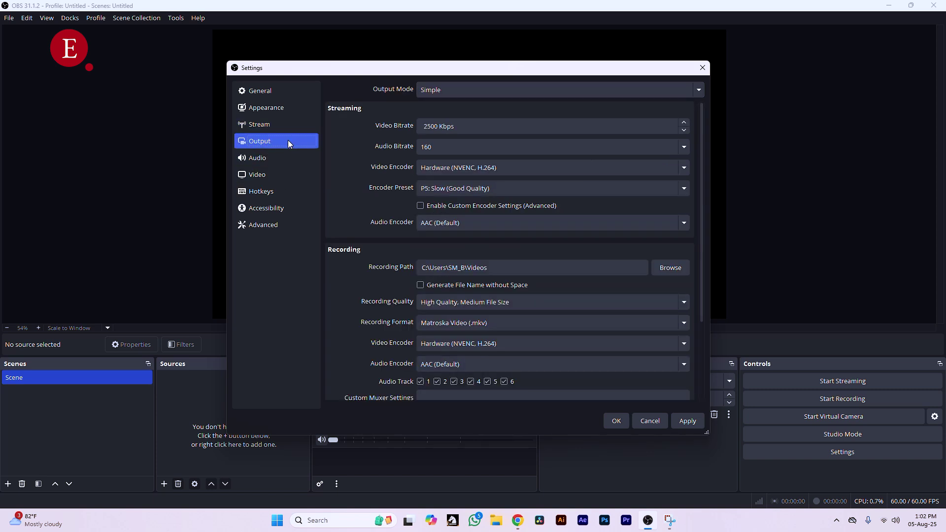
pyautogui.click(455, 90)
pyautogui.click(460, 118)
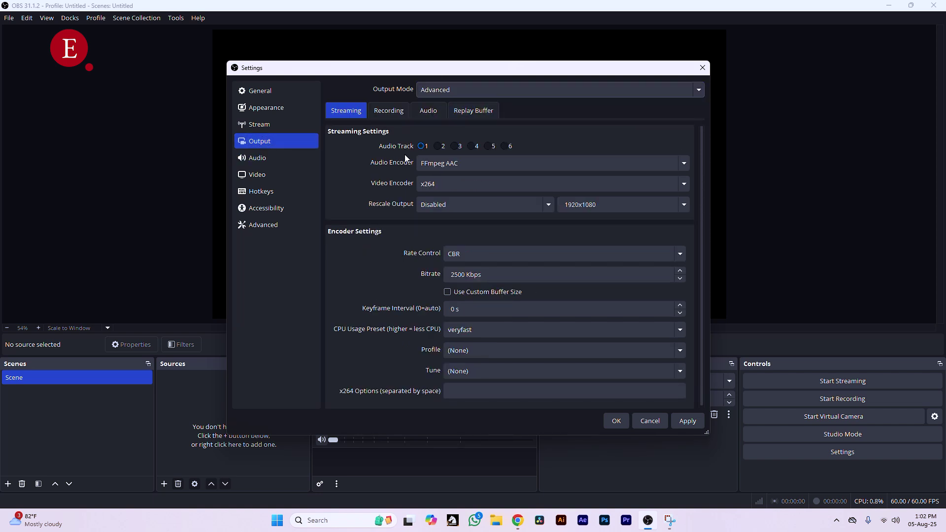
pyautogui.click(421, 148)
pyautogui.click(445, 164)
pyautogui.click(448, 182)
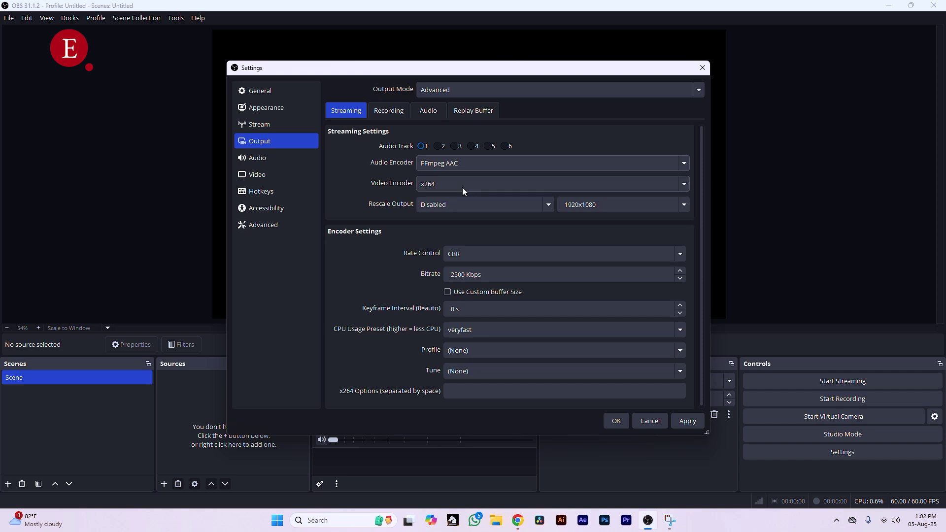
# Set the streaming video encoder to NVIDIA NVENC H.264.
pyautogui.click(432, 189)
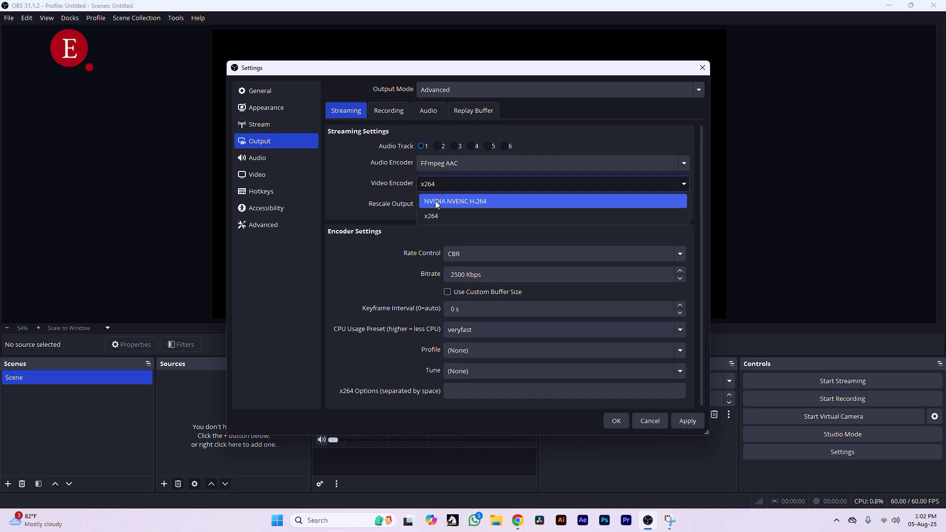
pyautogui.click(442, 201)
pyautogui.click(453, 186)
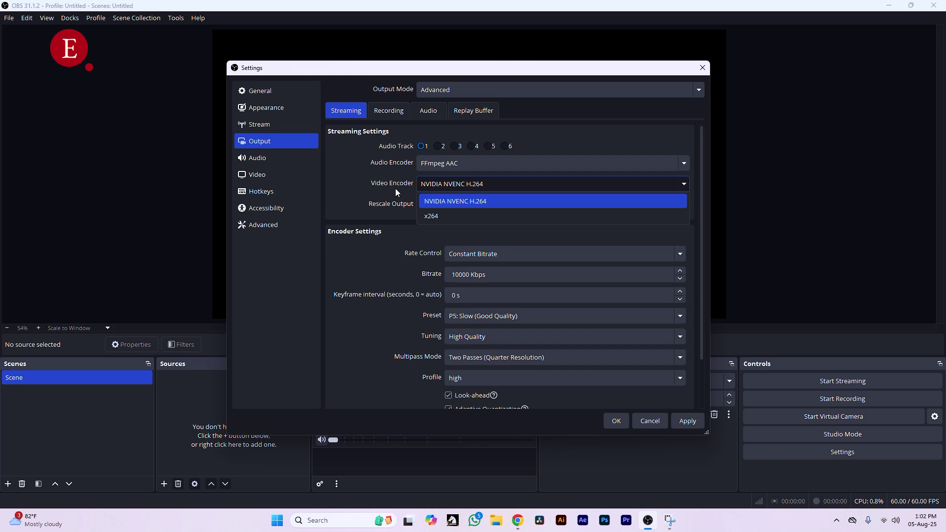
pyautogui.click(453, 184)
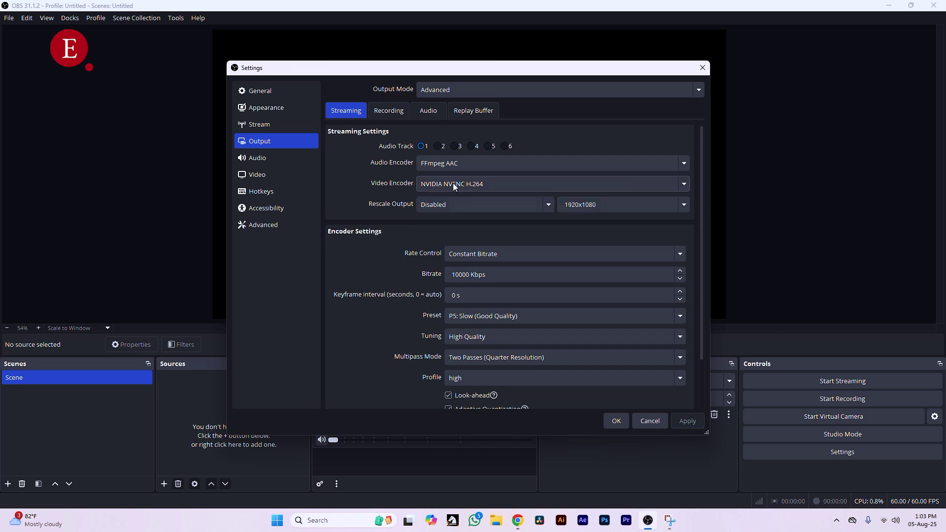
# Review the rescale output options, and the base canvas and output resolution choices in the video settings.
pyautogui.click(453, 208)
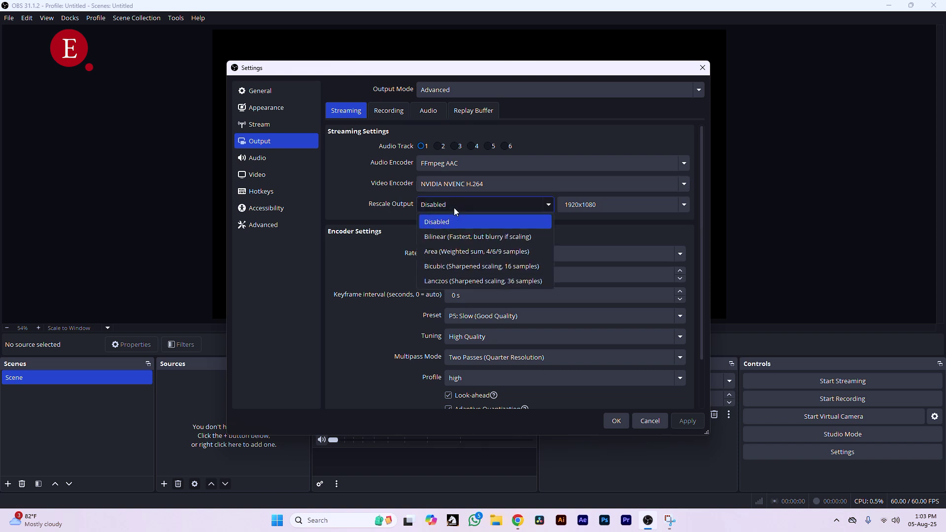
pyautogui.click(453, 208)
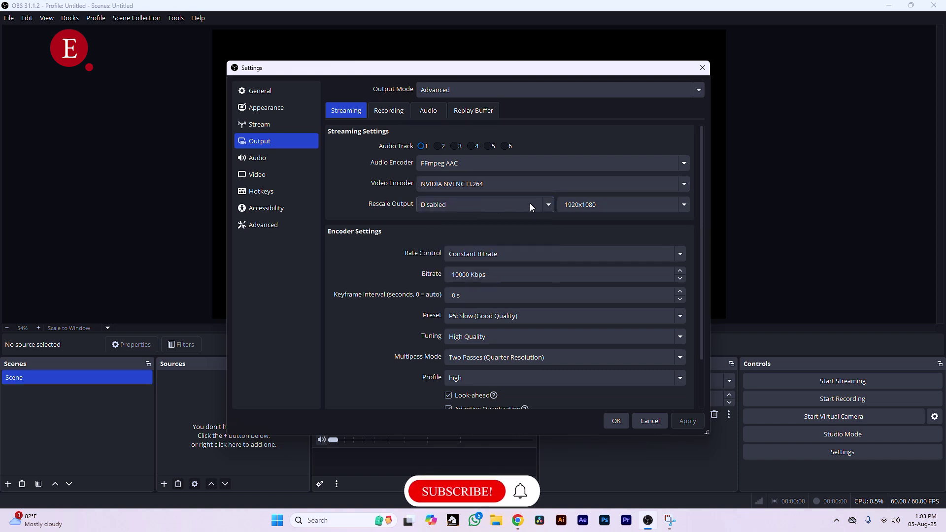
pyautogui.click(609, 207)
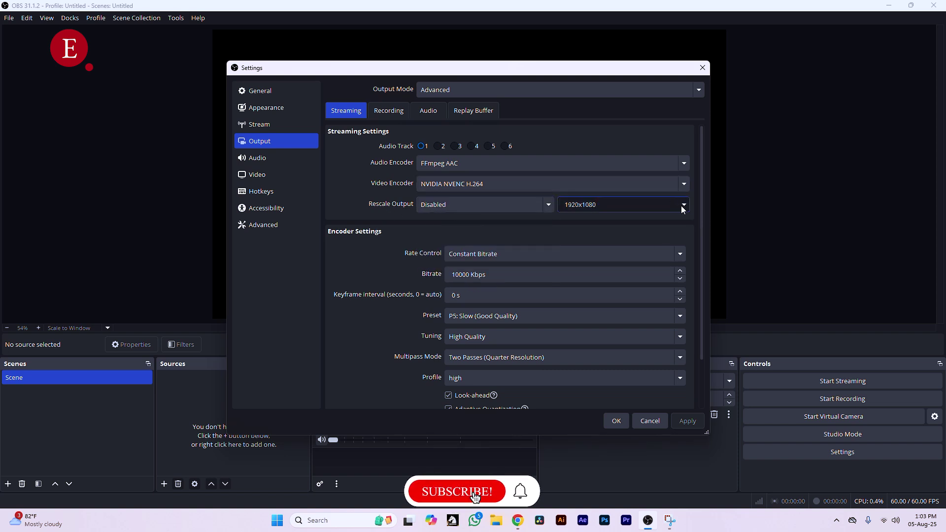
pyautogui.click(261, 175)
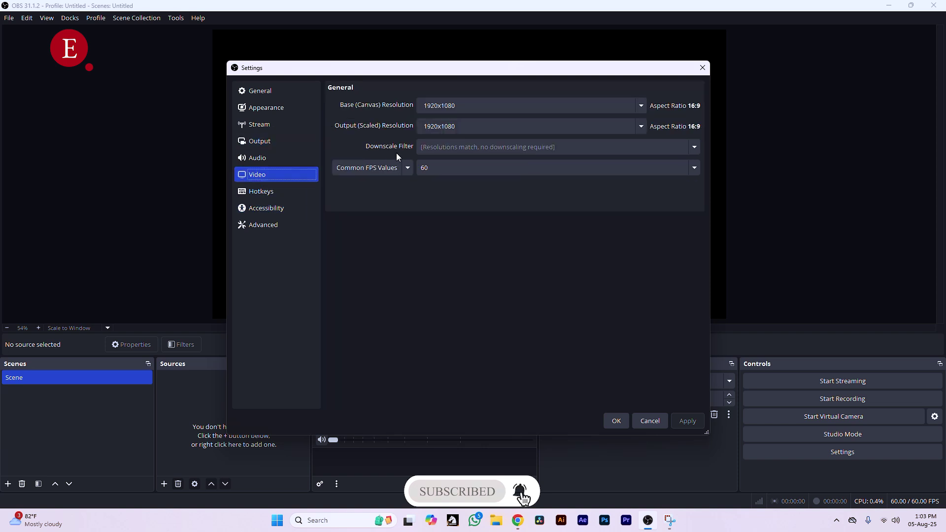
pyautogui.click(640, 106)
pyautogui.click(640, 107)
pyautogui.click(643, 126)
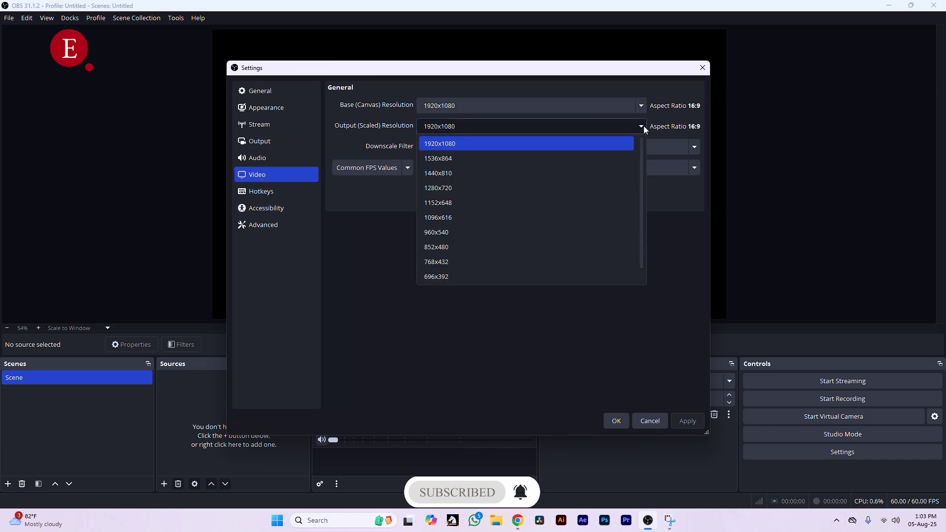
pyautogui.click(640, 126)
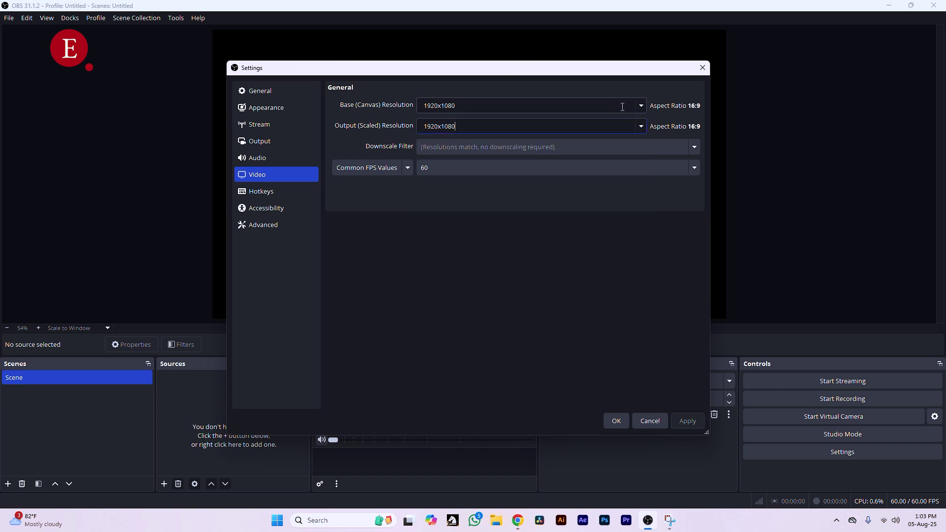
# Try a 1280x720 output resolution, check its downscale filter choices, and set the output resolution back to 1920x1080.
pyautogui.click(640, 127)
pyautogui.click(539, 173)
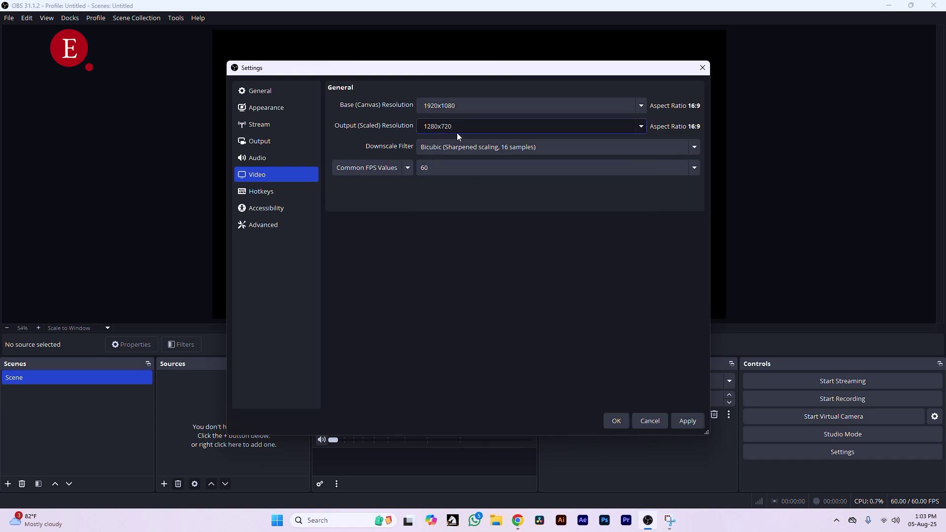
pyautogui.click(695, 146)
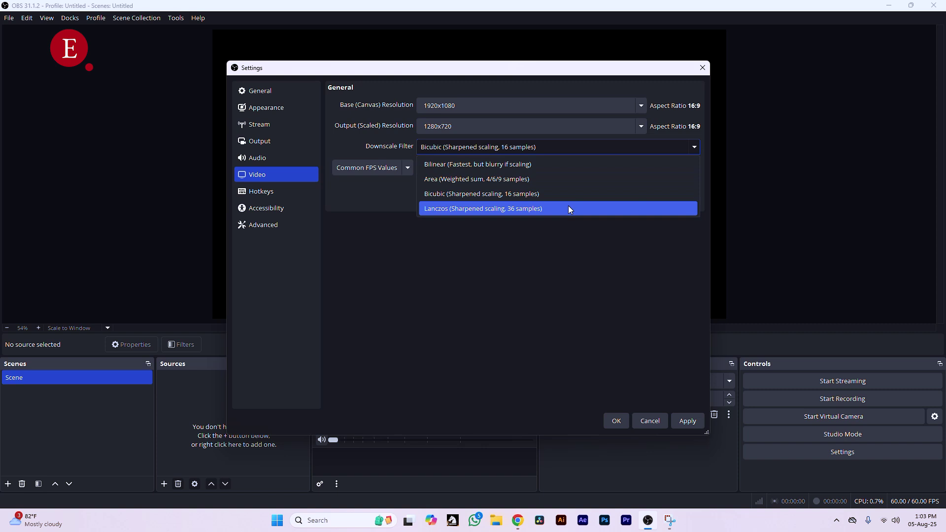
pyautogui.click(562, 222)
pyautogui.click(641, 126)
pyautogui.click(524, 143)
# Set both the base canvas resolution and the output resolution to 1280x720.
pyautogui.click(640, 107)
pyautogui.click(585, 136)
pyautogui.click(640, 129)
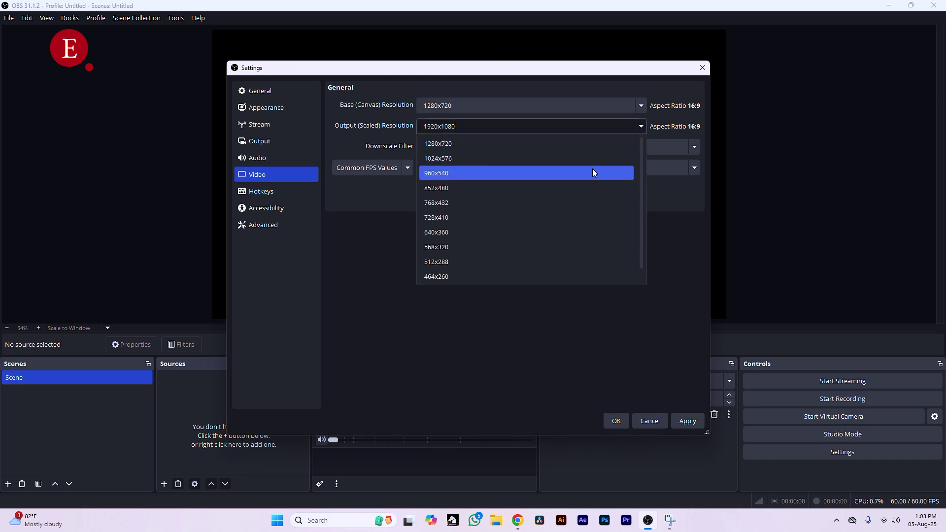
pyautogui.click(589, 146)
pyautogui.click(640, 129)
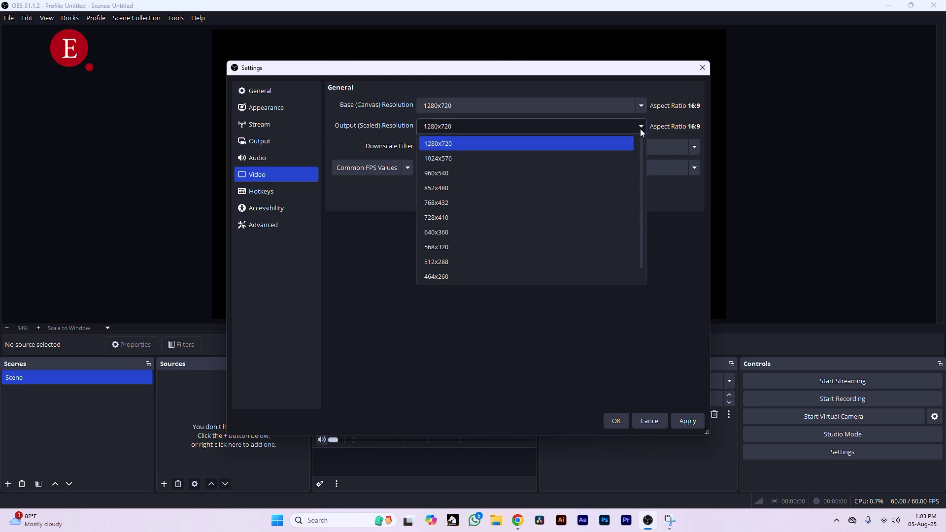
pyautogui.click(642, 134)
# Set both the base canvas resolution and the output resolution to 1920x1080.
pyautogui.click(640, 105)
pyautogui.click(610, 124)
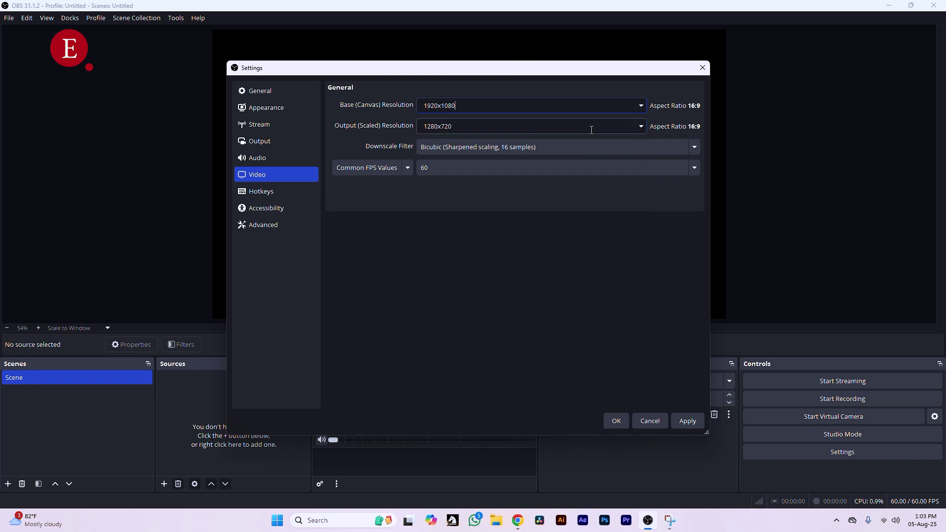
pyautogui.click(630, 131)
pyautogui.click(603, 144)
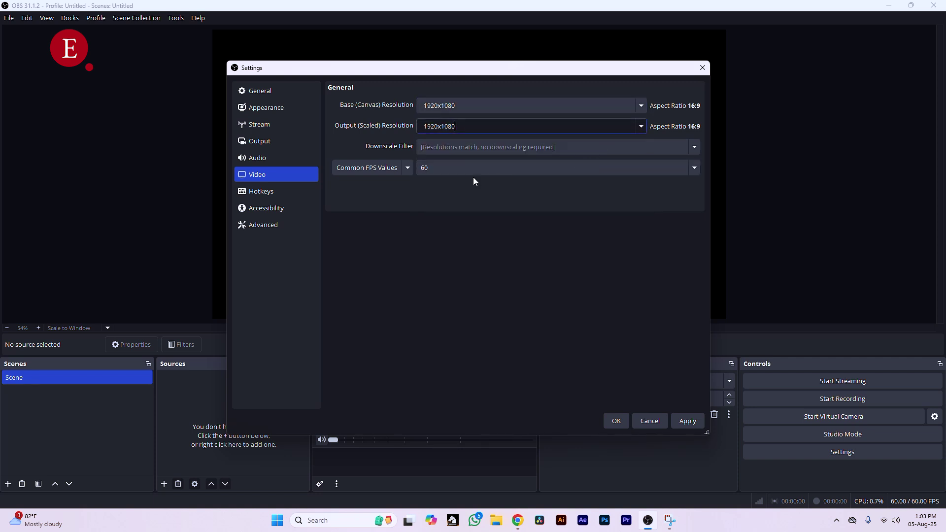
# Return to the streaming output settings and set the encoder's rate control to Constant Bitrate.
pyautogui.click(262, 144)
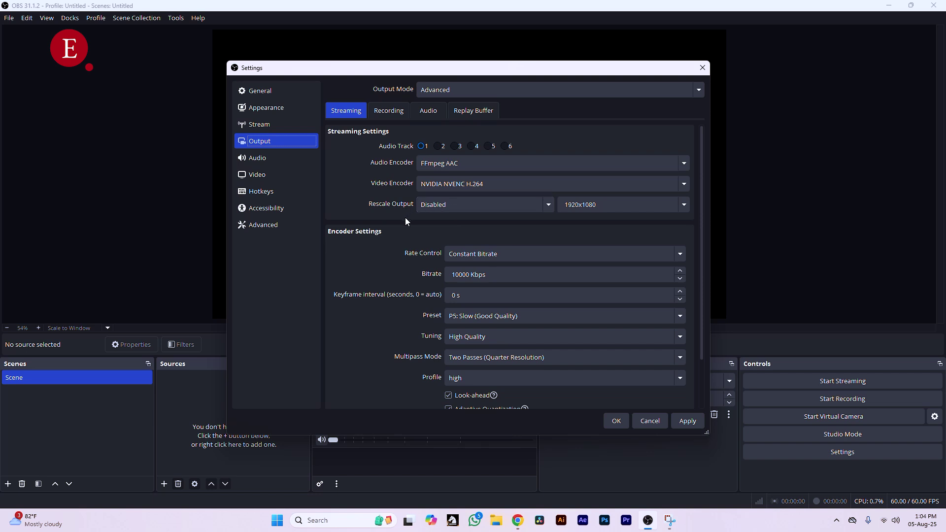
pyautogui.scroll(-1, 404, 220)
pyautogui.scroll(-1, 406, 201)
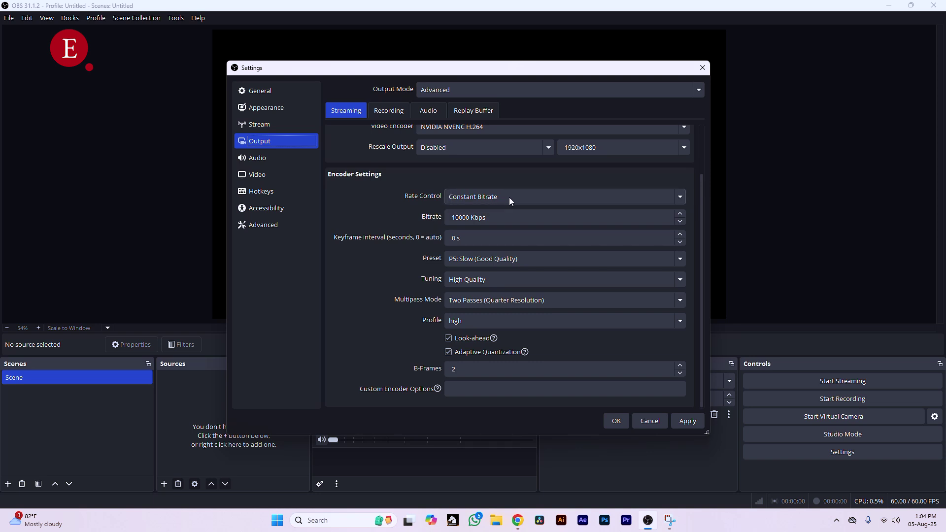
pyautogui.click(490, 197)
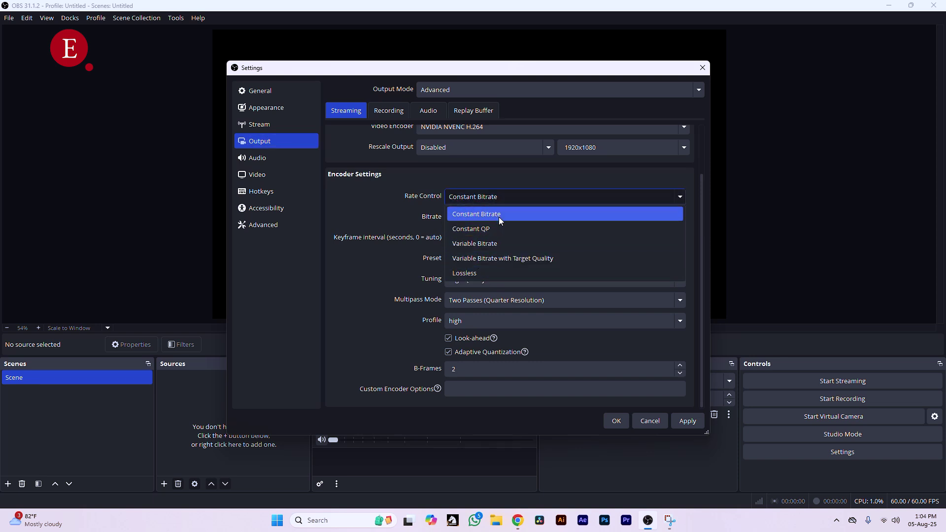
pyautogui.click(483, 215)
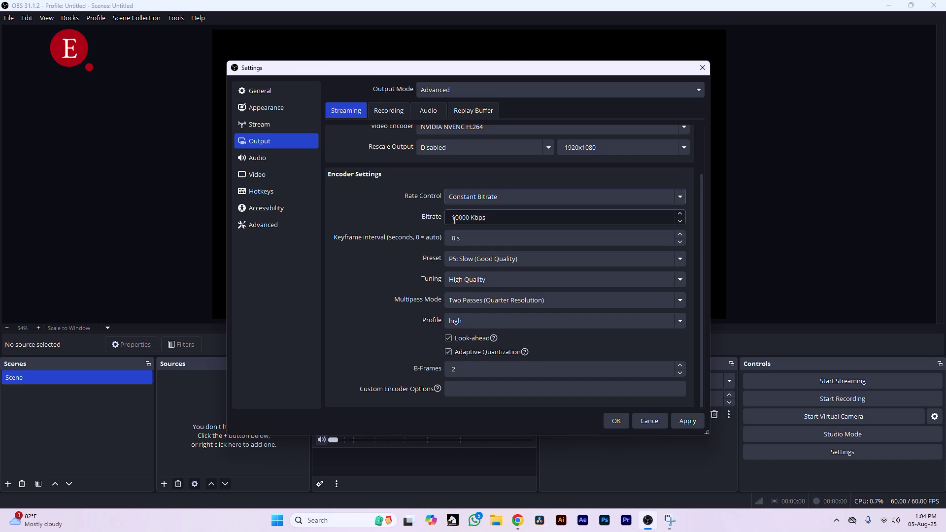
# Set the streaming encoder's bitrate to 8000 Kbps and apply the settings.
pyautogui.moveTo(471, 218); pyautogui.dragTo(444, 216)
pyautogui.write('8000')
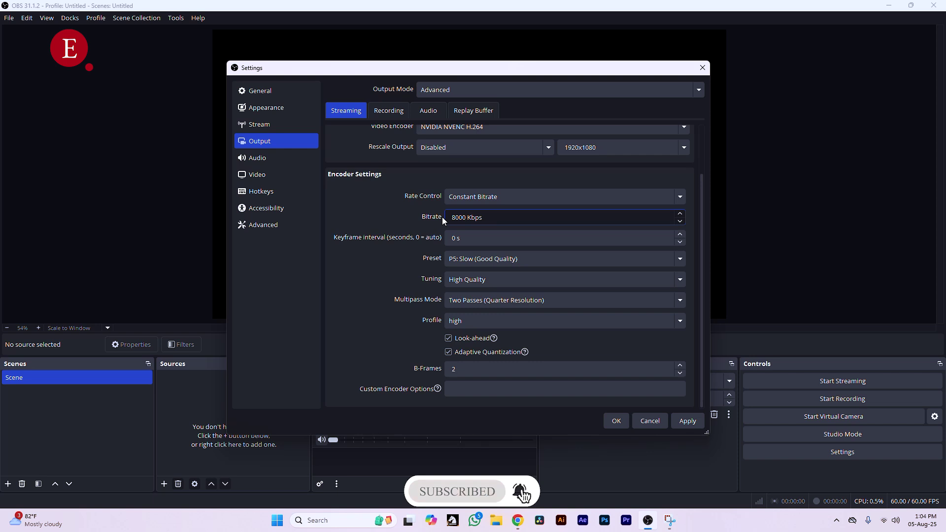
pyautogui.click(684, 421)
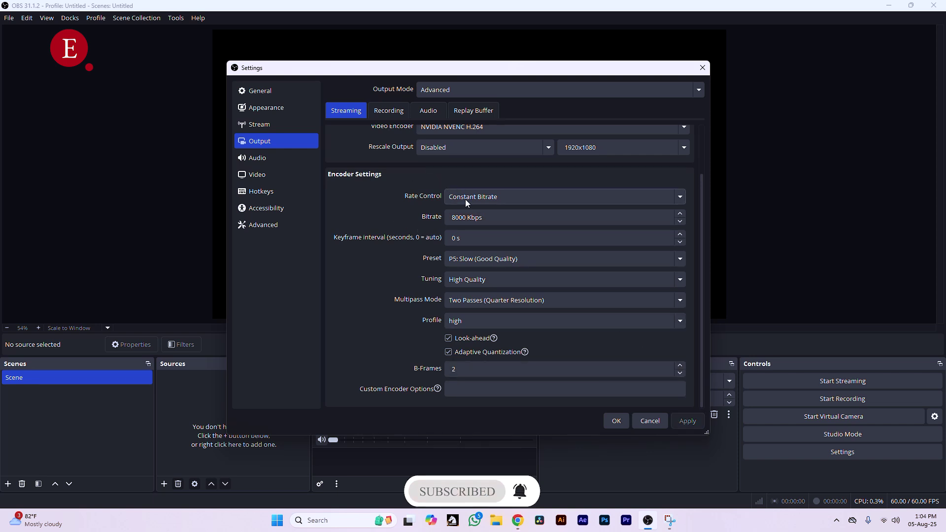
# Set the streaming encoder's bitrate to 7000 Kbps.
pyautogui.scroll(2, 465, 199)
pyautogui.scroll(-2, 411, 208)
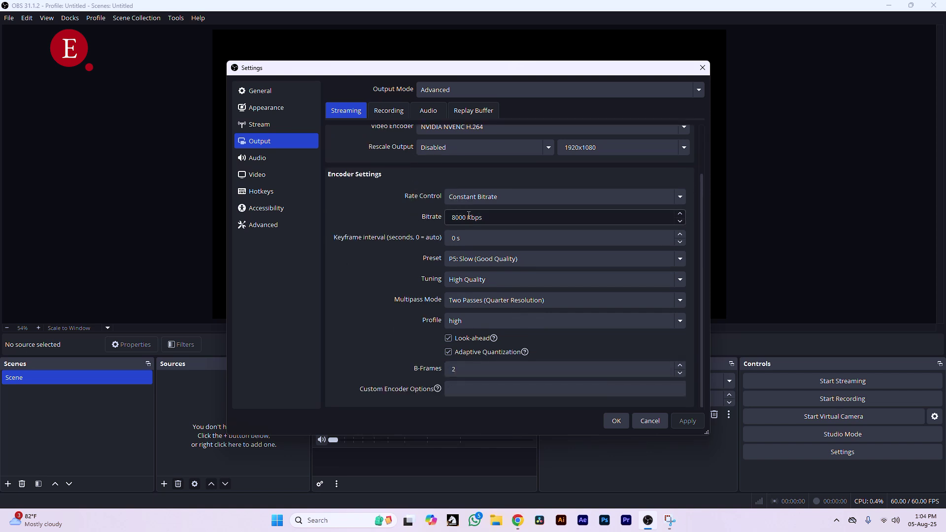
pyautogui.click(450, 218)
pyautogui.write('7')
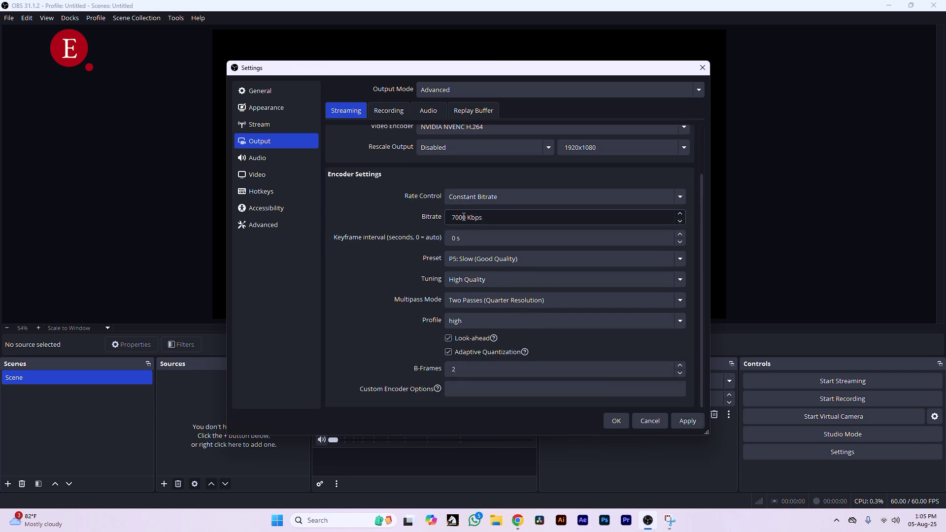
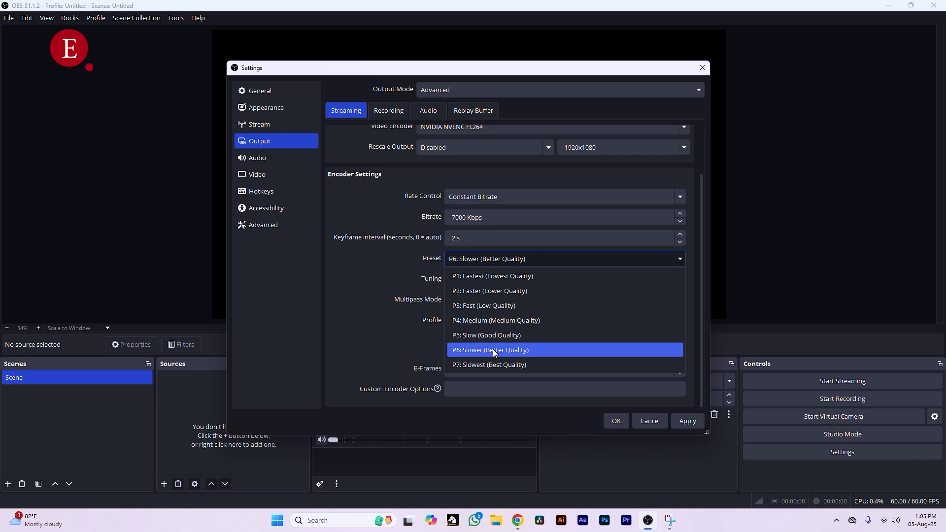
# Set the streaming encoder's preset to P6: Slower (Better Quality) and its tuning to High Quality.
pyautogui.click(494, 351)
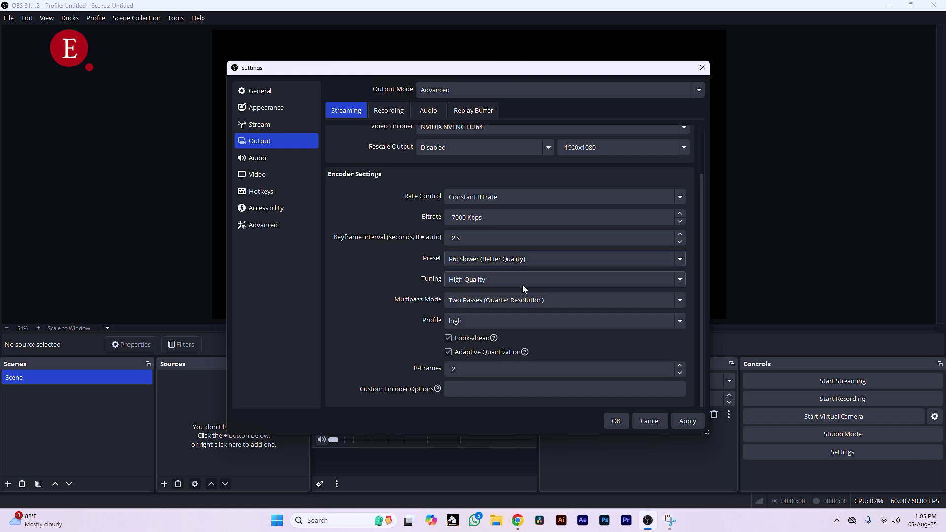
pyautogui.click(680, 279)
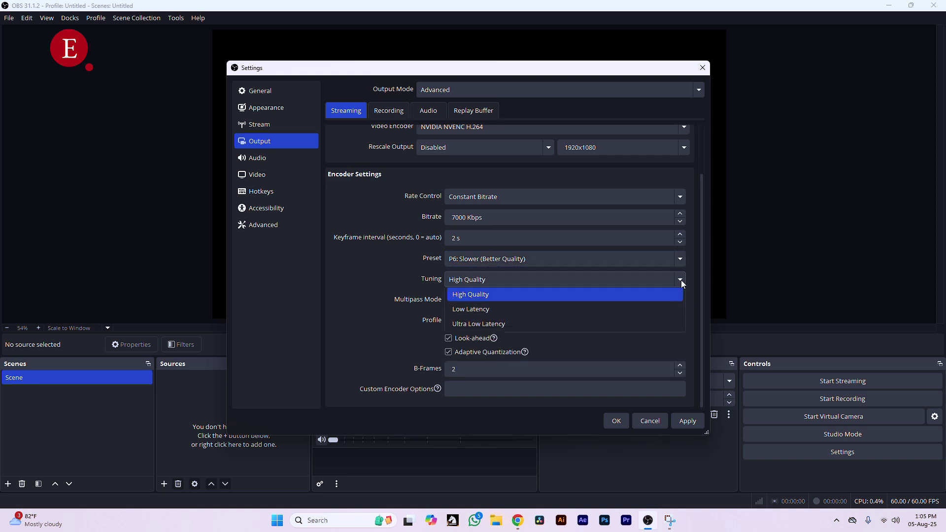
pyautogui.click(515, 295)
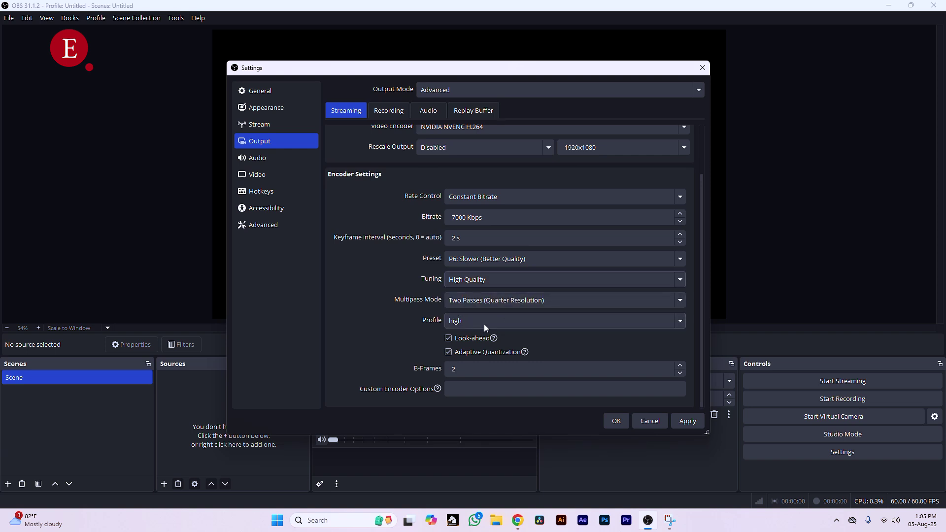
# Turn off Look-ahead for the streaming encoder and set its B-Frames to 0.
pyautogui.click(448, 338)
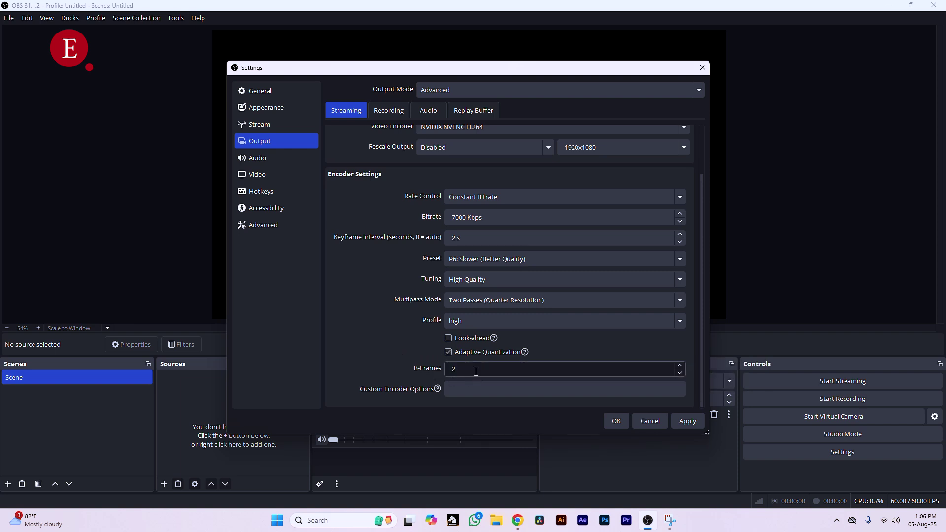
pyautogui.moveTo(472, 369); pyautogui.dragTo(436, 369)
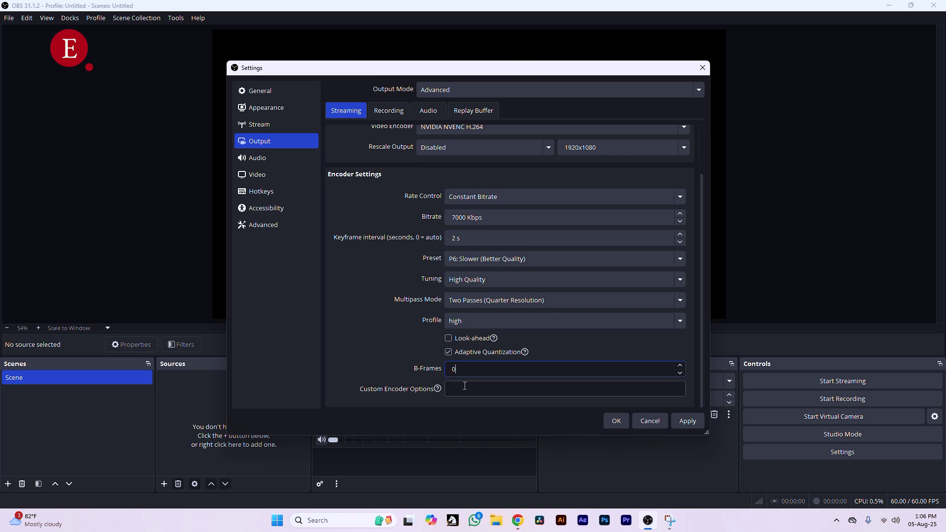
# Enter 2 as the streaming encoder's custom encoder options.
pyautogui.moveTo(438, 389)
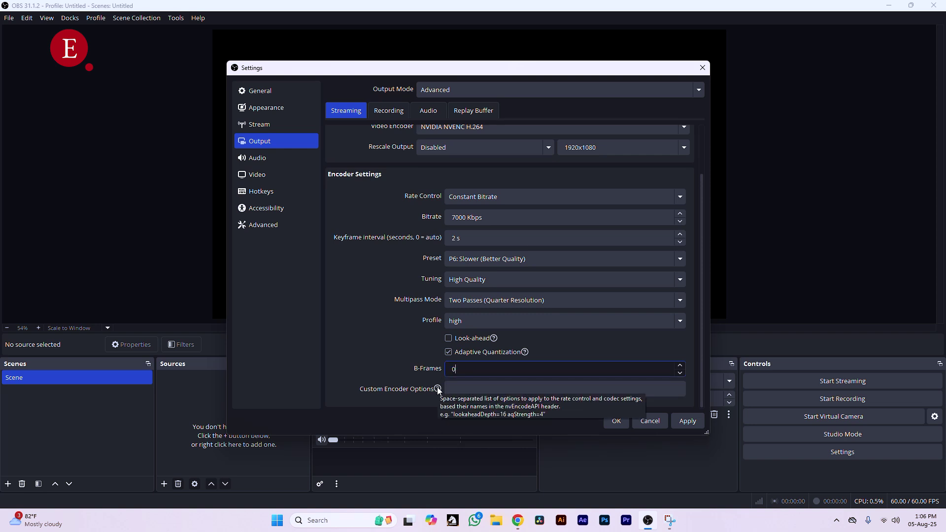
pyautogui.click(492, 389)
pyautogui.write('2')
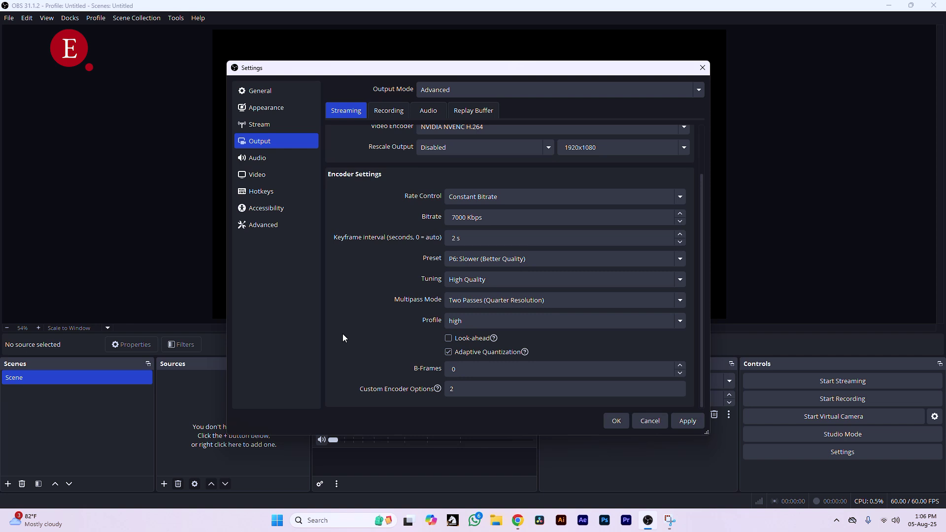
# In the output audio settings, set the audio bitrate of Tracks 1, 2 and 3 to 320.
pyautogui.click(427, 111)
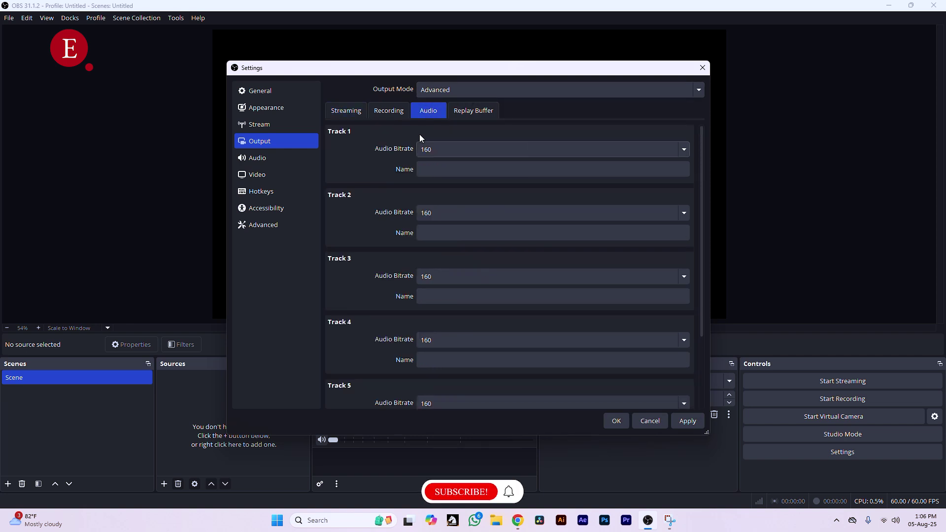
pyautogui.click(453, 149)
pyautogui.click(447, 284)
pyautogui.click(452, 219)
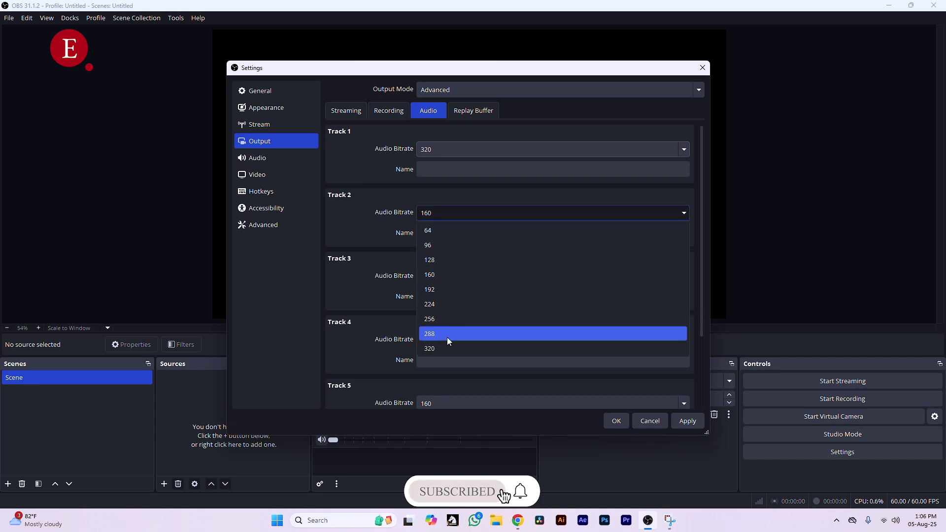
pyautogui.click(448, 343)
pyautogui.click(463, 275)
pyautogui.click(460, 411)
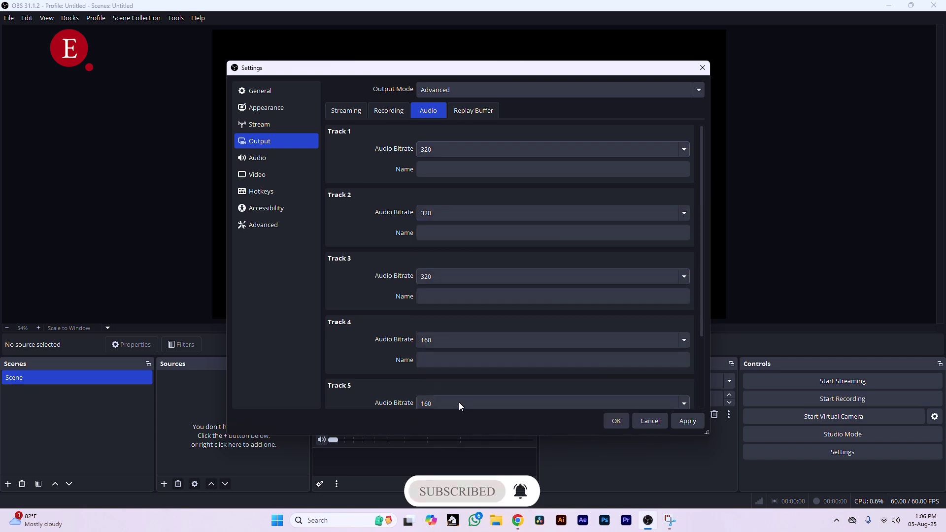
# Set the audio bitrate of Tracks 4, 5 and 6 to 320.
pyautogui.click(466, 340)
pyautogui.click(460, 460)
pyautogui.scroll(-2, 464, 311)
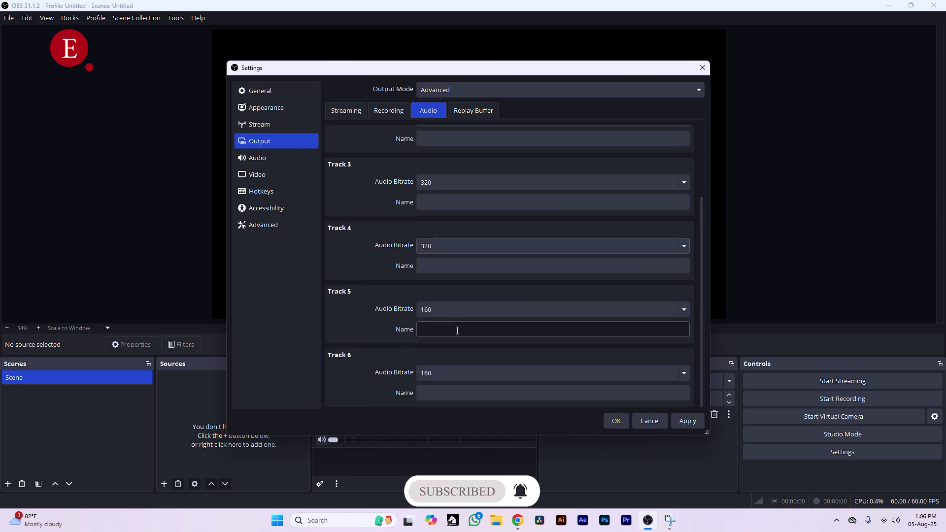
pyautogui.click(463, 309)
pyautogui.click(452, 448)
pyautogui.click(466, 372)
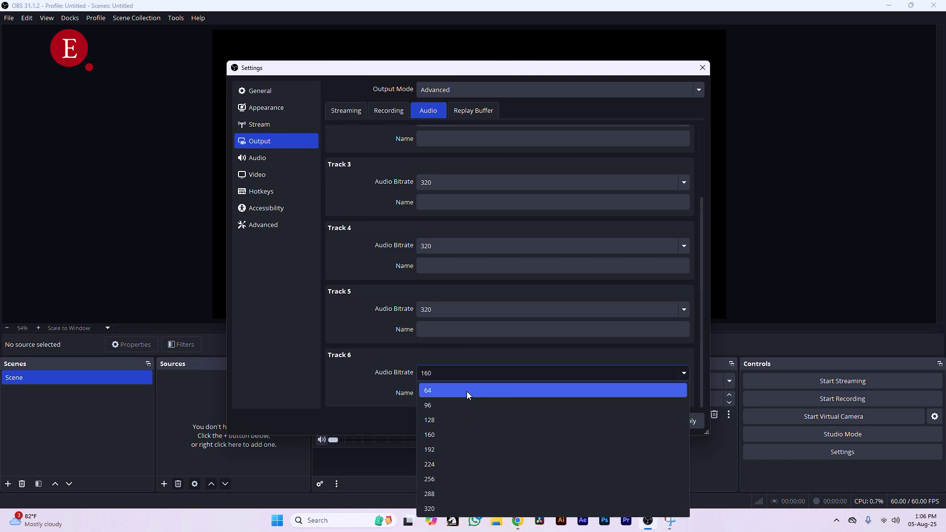
pyautogui.click(463, 506)
pyautogui.click(458, 329)
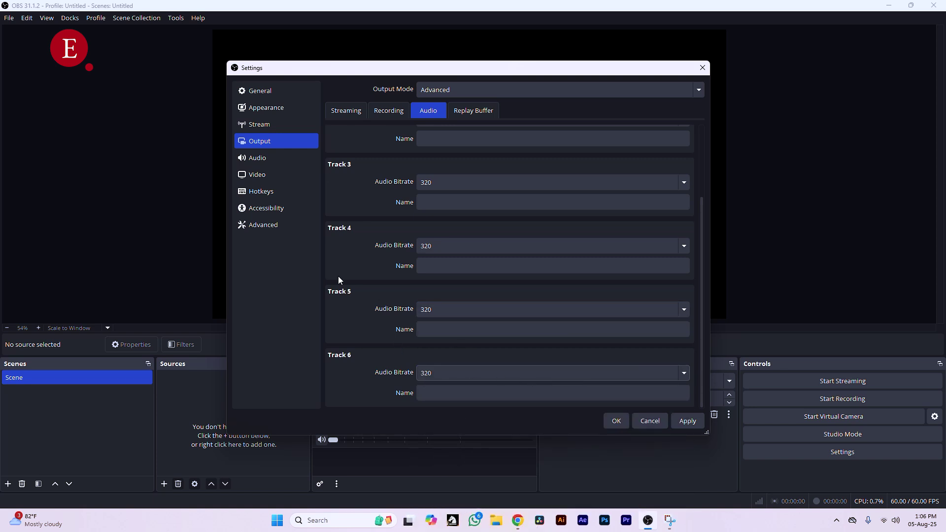
pyautogui.click(345, 110)
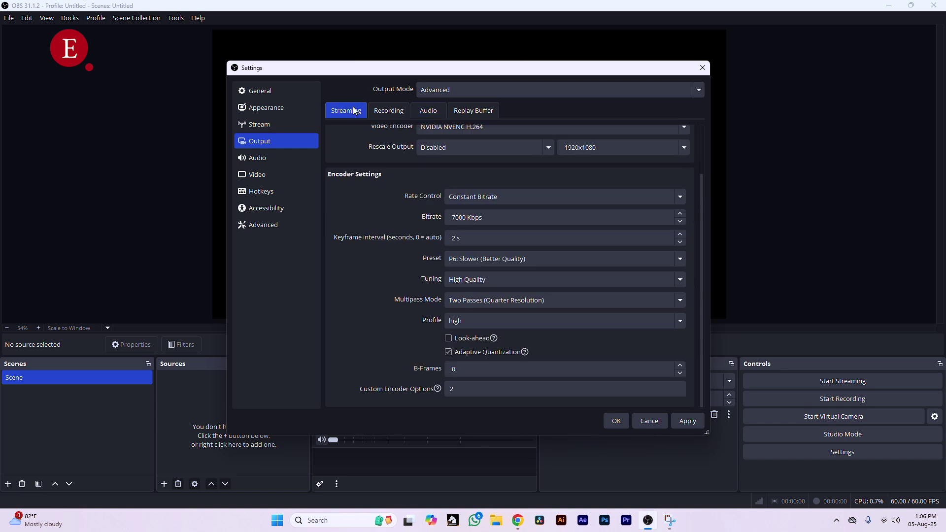
pyautogui.click(427, 112)
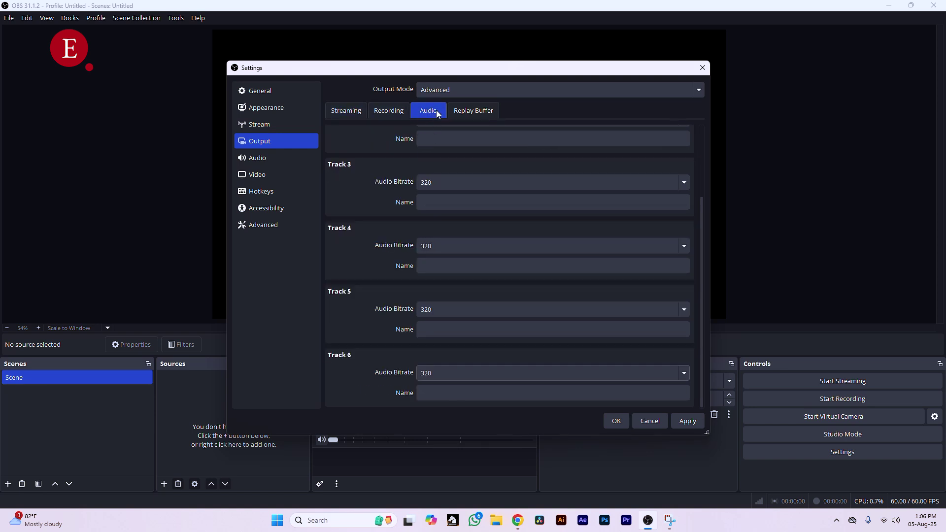
pyautogui.click(346, 111)
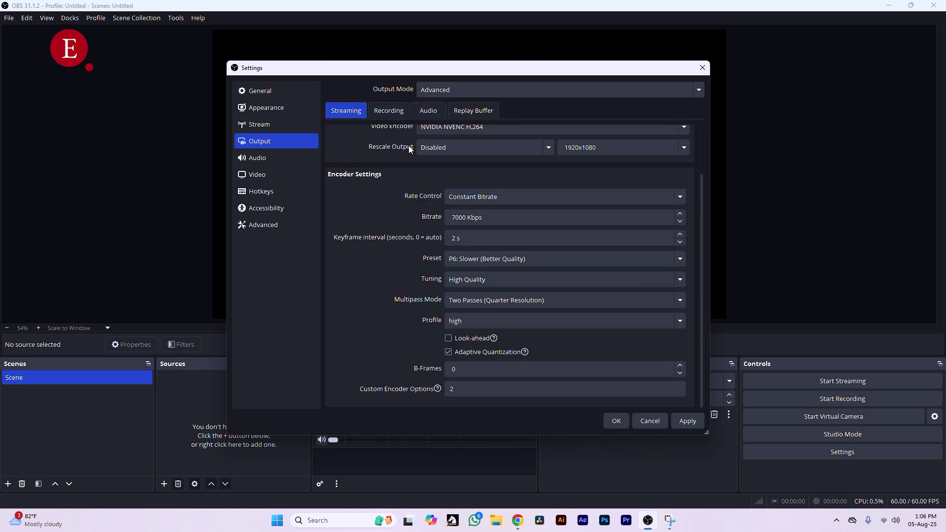
# In the global audio device settings, set Desktop Audio to ASUS VG27V (NVIDIA High Definition Audio).
pyautogui.click(285, 156)
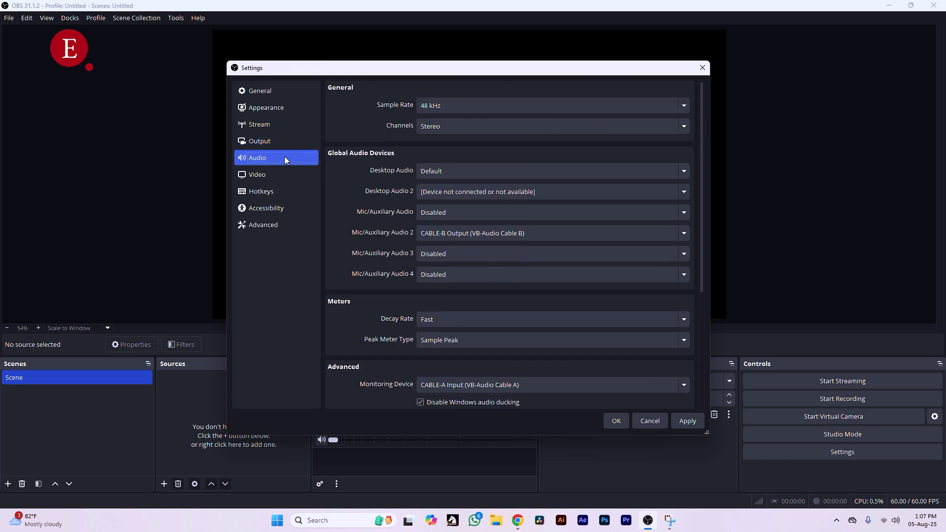
pyautogui.click(472, 171)
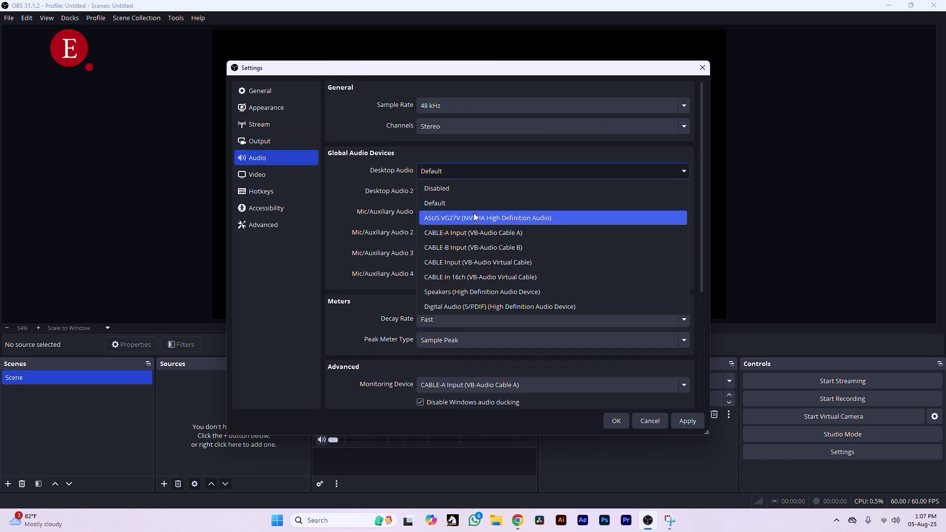
pyautogui.click(427, 170)
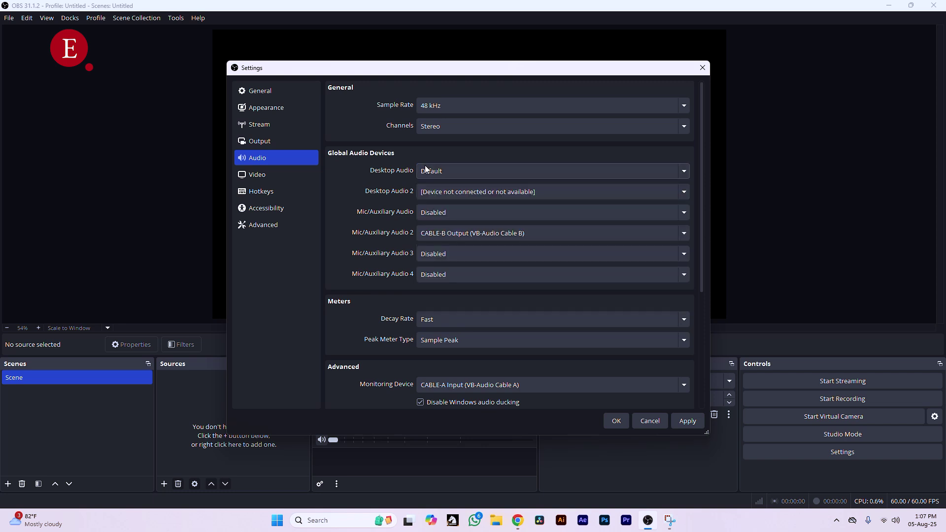
pyautogui.click(459, 173)
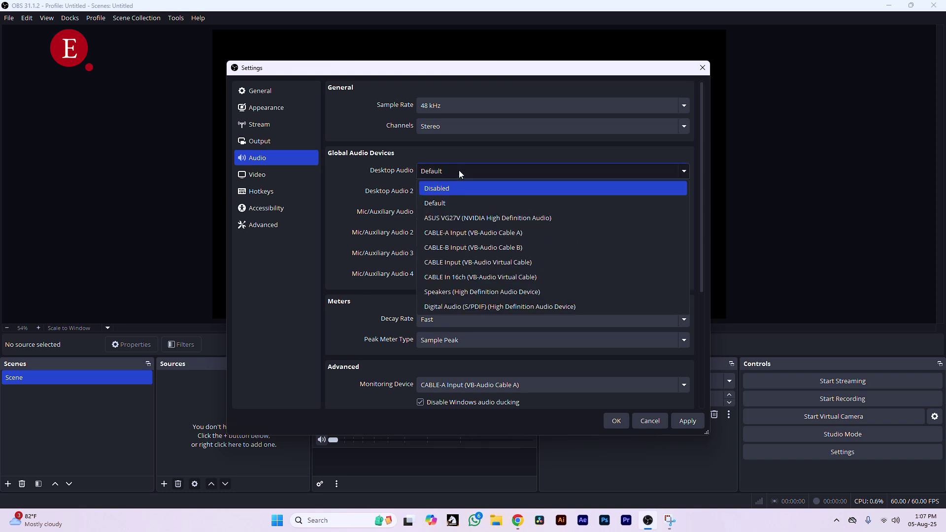
pyautogui.click(459, 173)
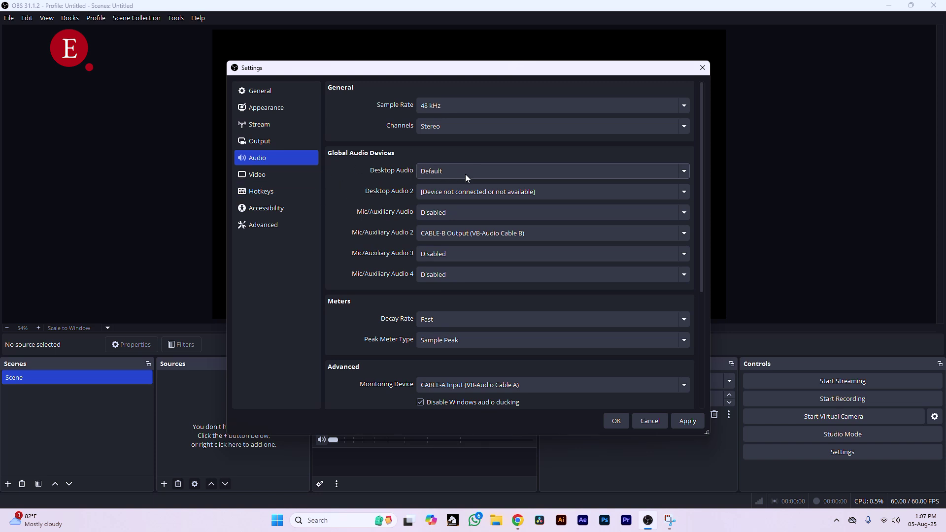
pyautogui.click(466, 178)
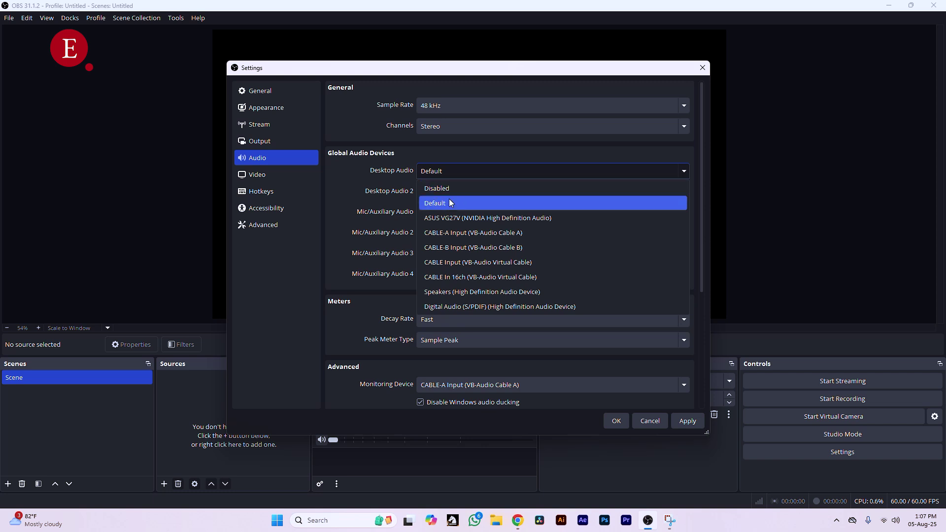
pyautogui.click(466, 222)
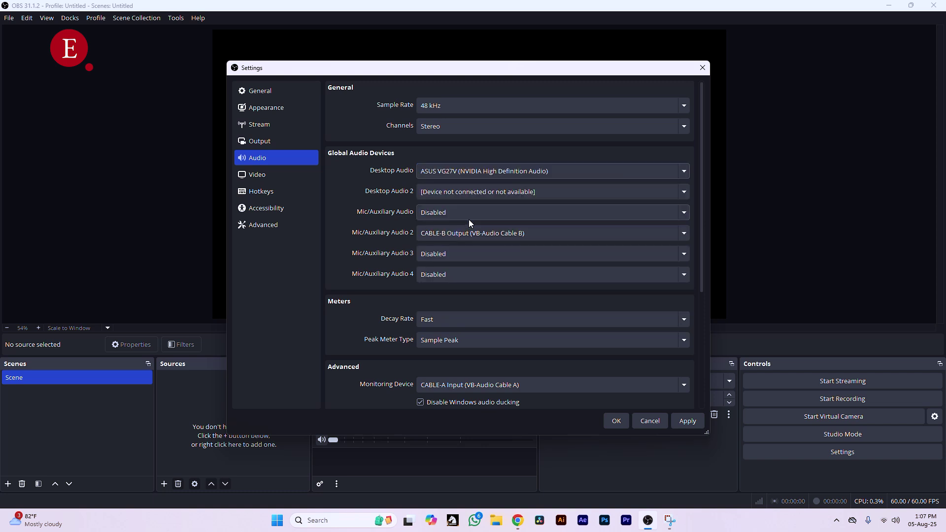
# Try Speakers (High Definition Audio Device) as the Desktop Audio device and switch back to ASUS VG27V (NVIDIA High Definition Audio).
pyautogui.click(493, 171)
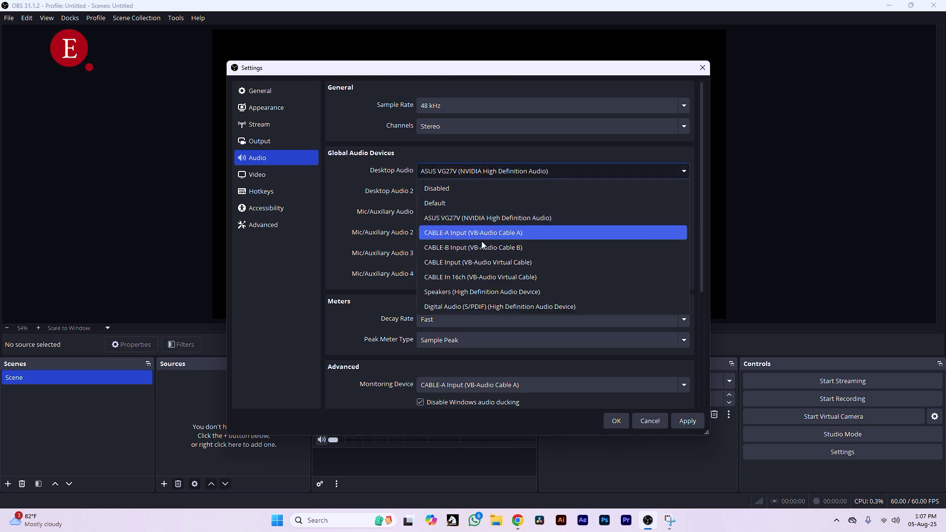
pyautogui.click(474, 295)
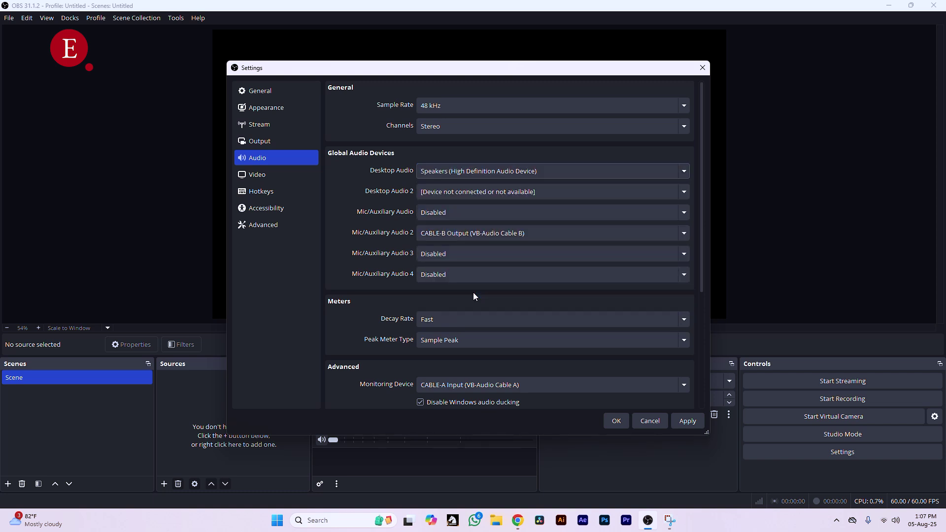
pyautogui.click(472, 173)
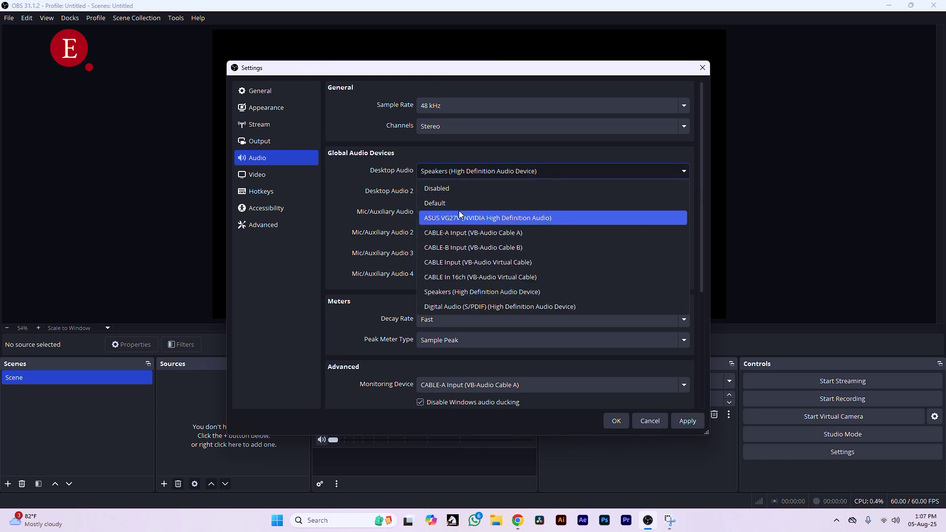
pyautogui.click(469, 218)
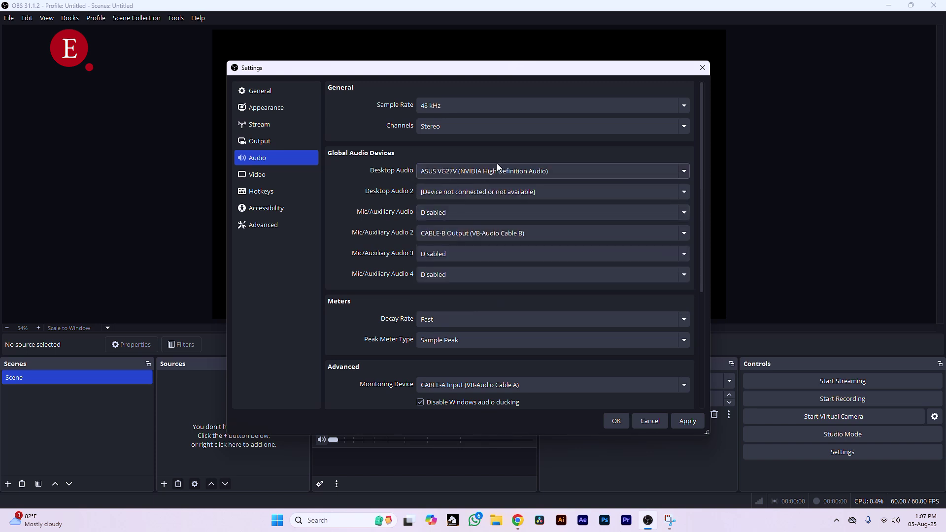
# Set the first Mic/Auxiliary Audio device to Default.
pyautogui.click(439, 214)
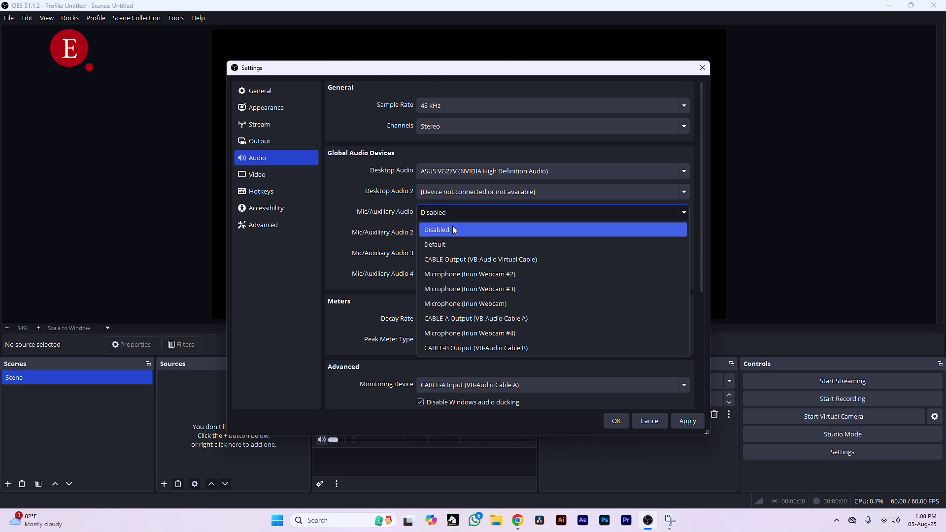
pyautogui.click(450, 242)
pyautogui.click(466, 215)
pyautogui.click(322, 225)
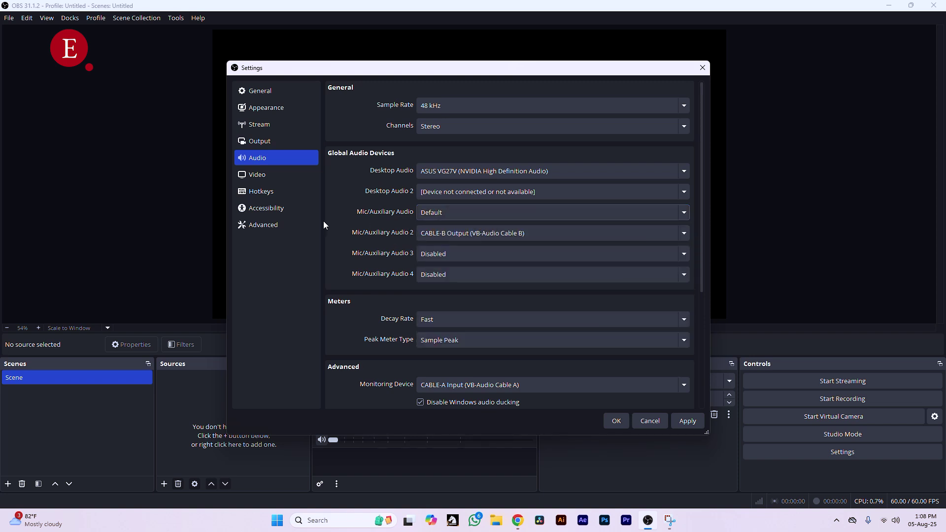
pyautogui.click(446, 237)
pyautogui.click(400, 240)
# Try Default as the Monitoring Device in the advanced audio settings.
pyautogui.scroll(-1, 388, 345)
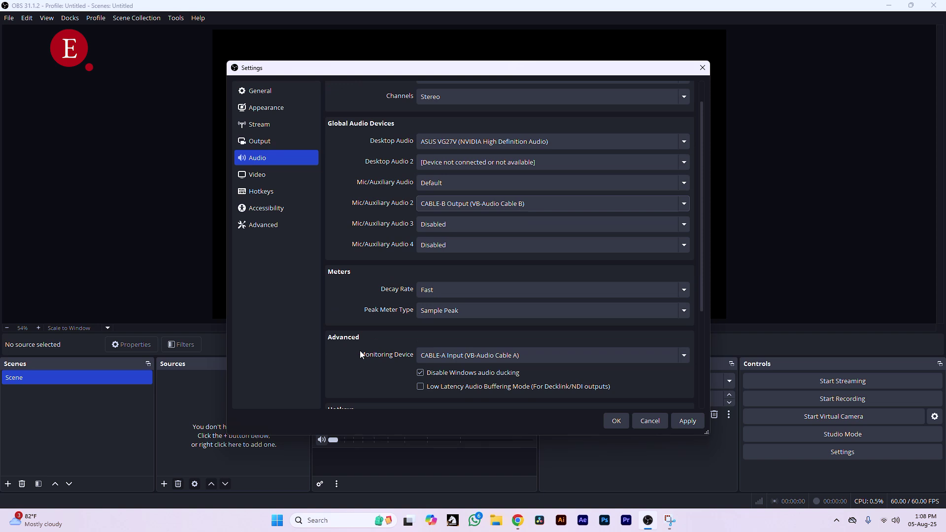
pyautogui.scroll(-1, 341, 320)
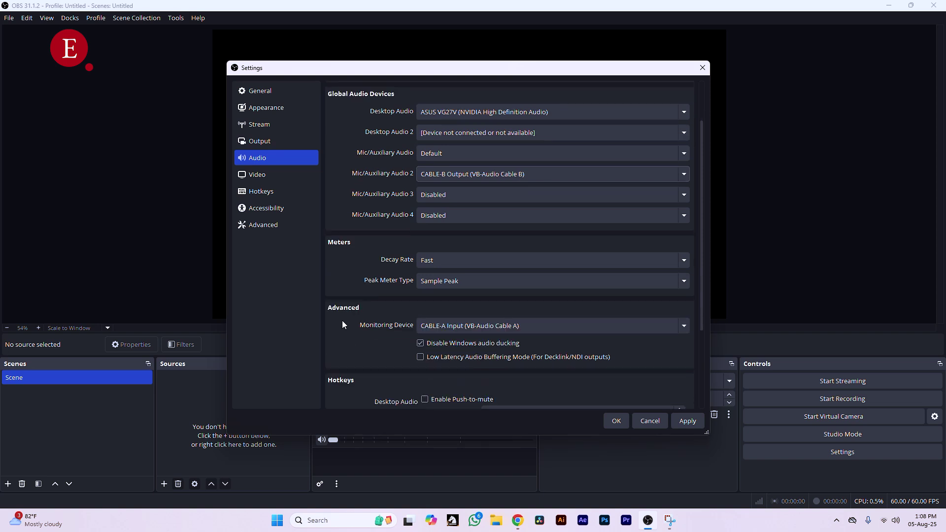
pyautogui.click(452, 325)
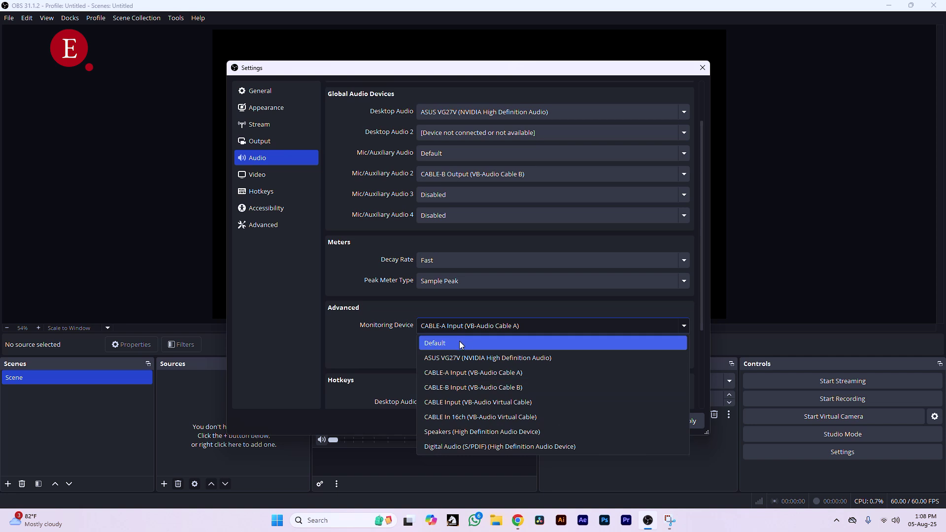
pyautogui.click(459, 344)
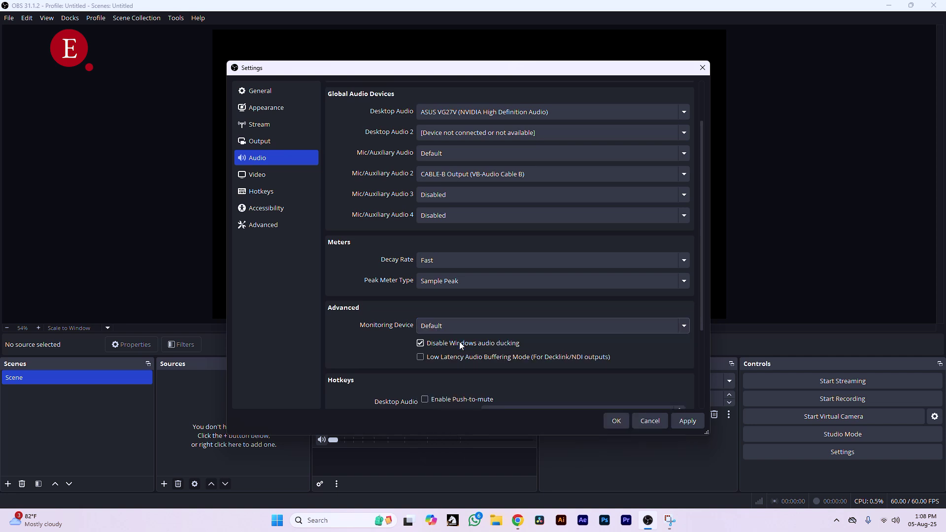
# Check the Windows sound output devices and compare them with the available monitoring devices.
pyautogui.click(890, 520)
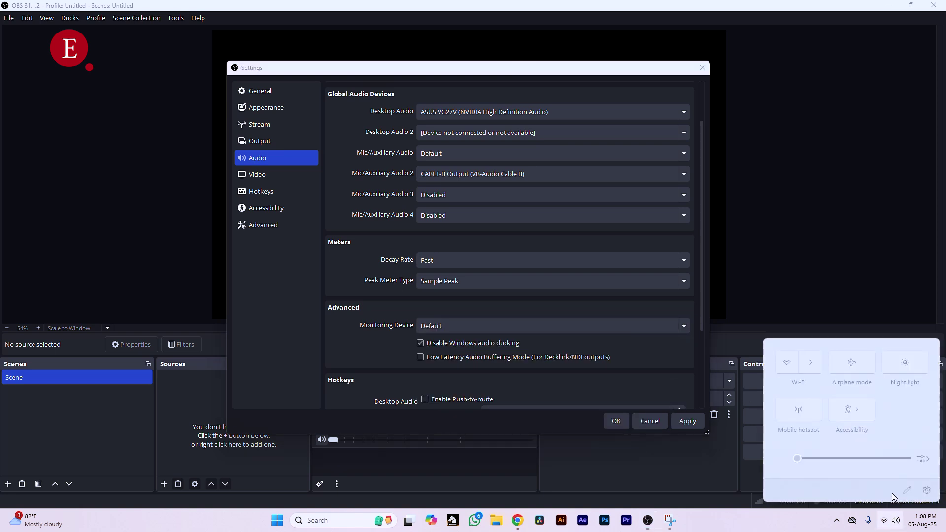
pyautogui.click(922, 460)
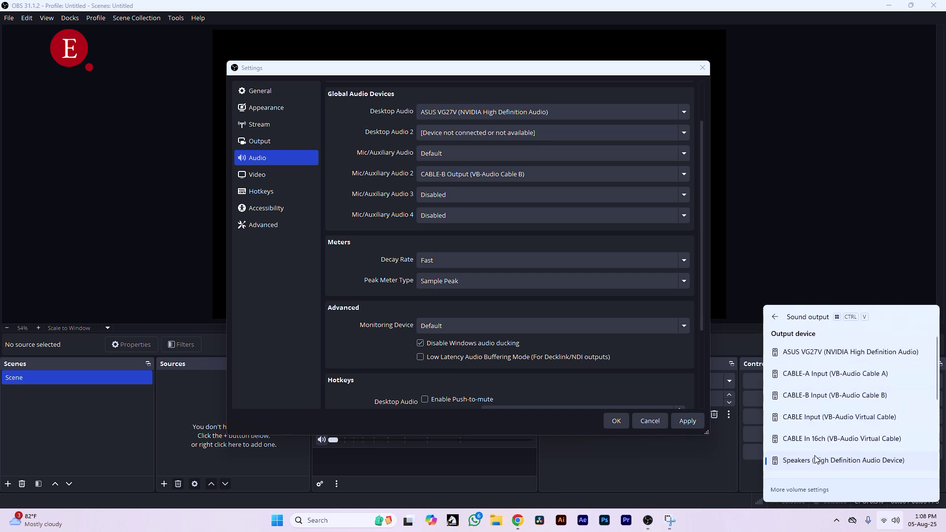
pyautogui.click(474, 324)
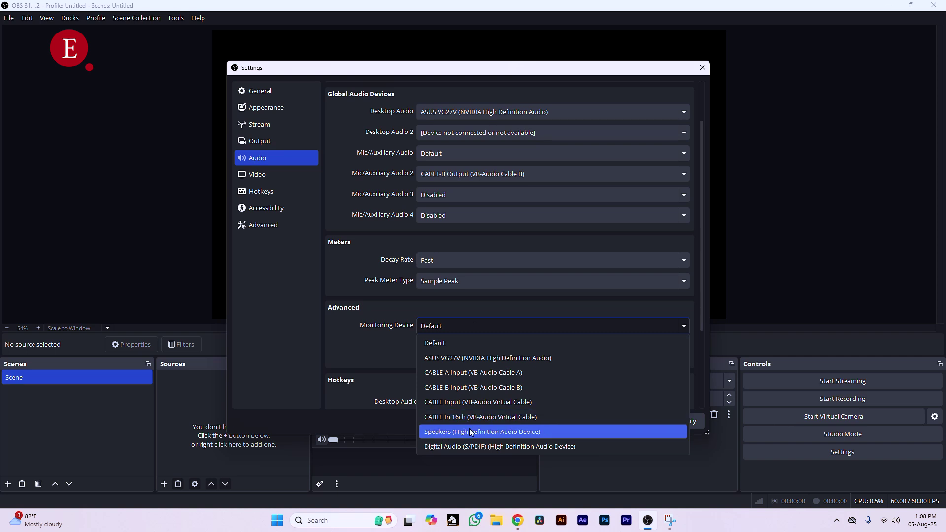
pyautogui.click(412, 310)
# Set the audio Monitoring Device to CABLE-A Input (VB-Audio Cable A).
pyautogui.click(446, 326)
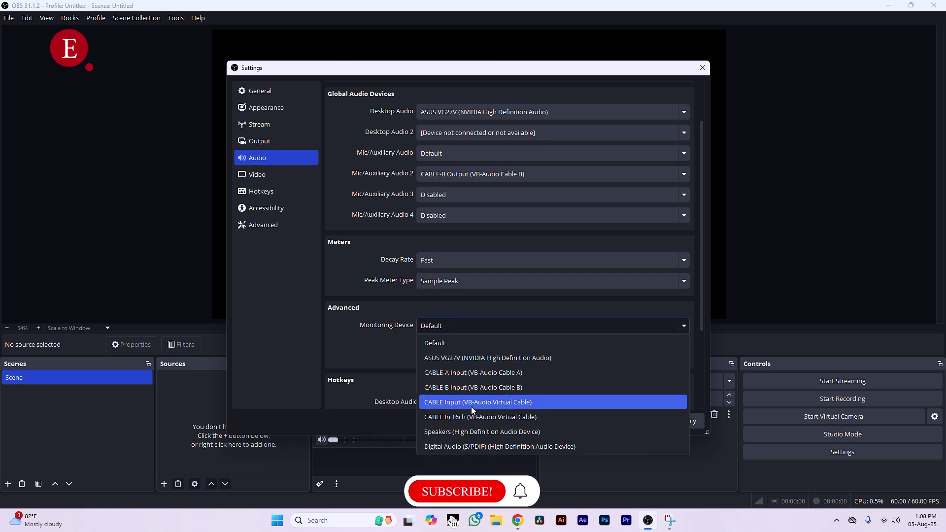
pyautogui.click(469, 374)
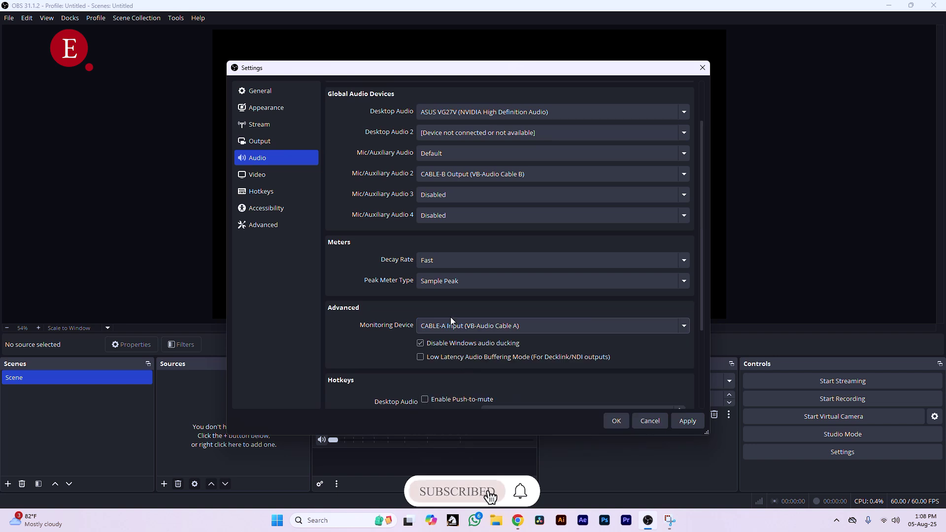
pyautogui.scroll(-3, 360, 334)
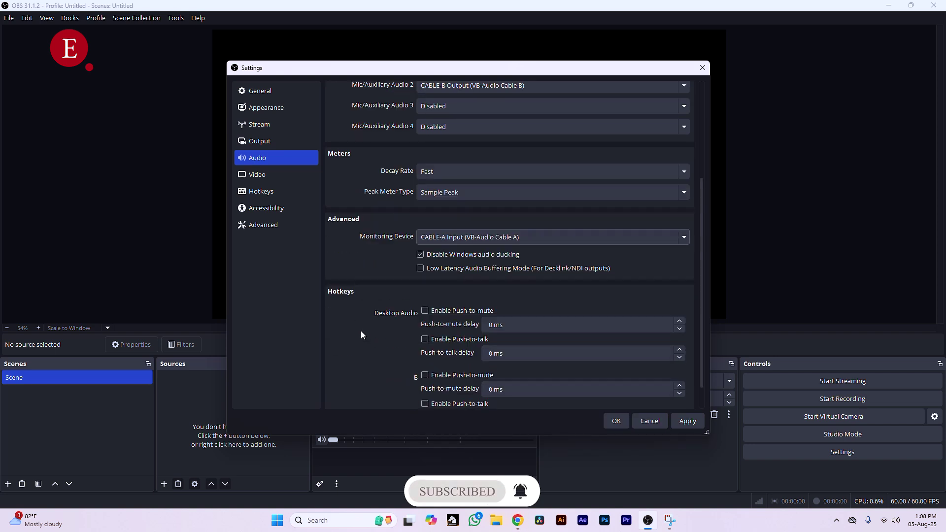
# In the video settings, choose 1920x1080 as the Base (Canvas) Resolution.
pyautogui.click(260, 176)
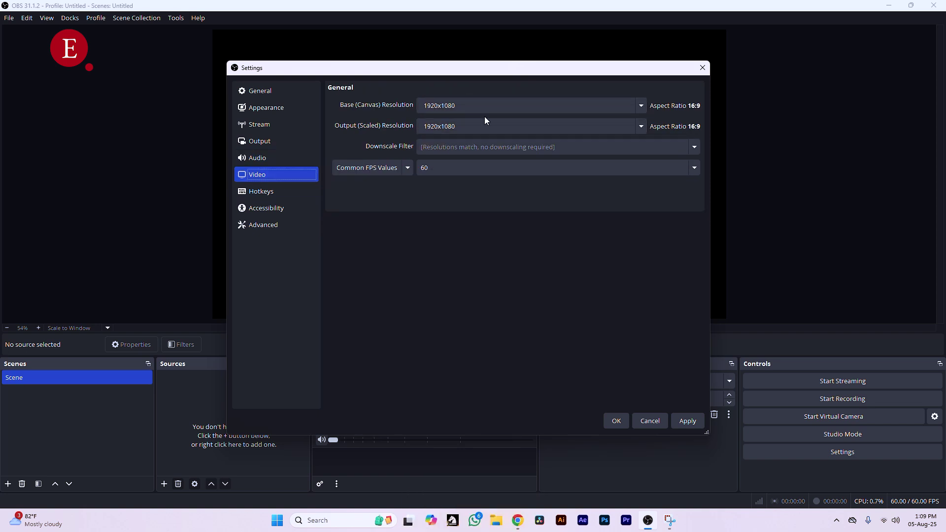
pyautogui.click(640, 106)
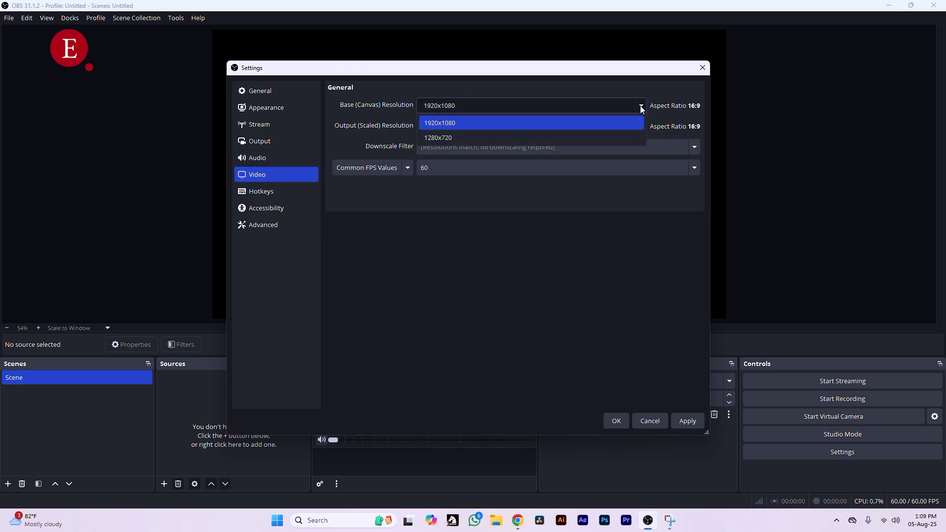
pyautogui.click(641, 106)
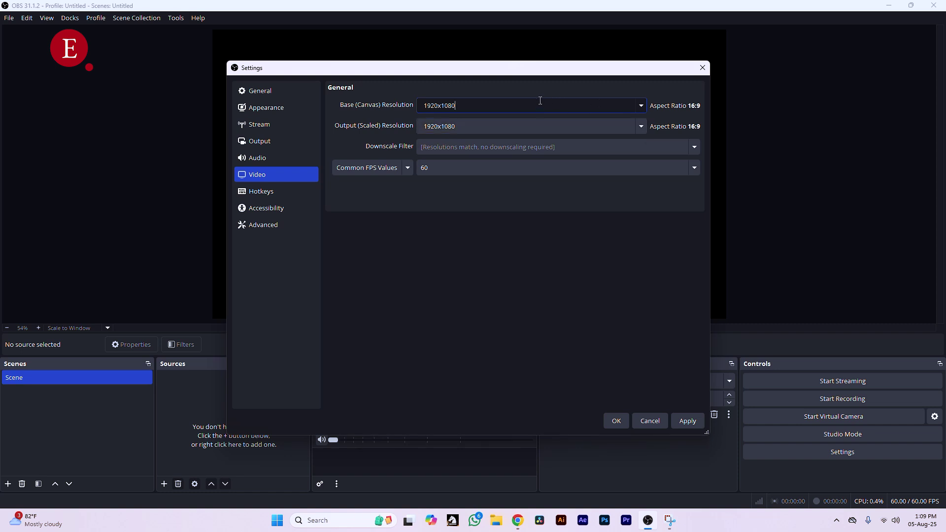
pyautogui.click(640, 106)
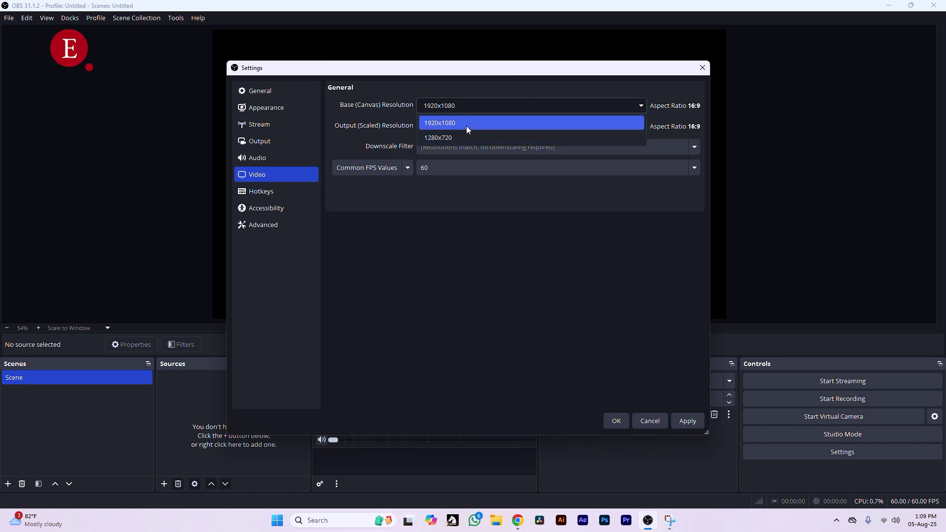
pyautogui.click(567, 122)
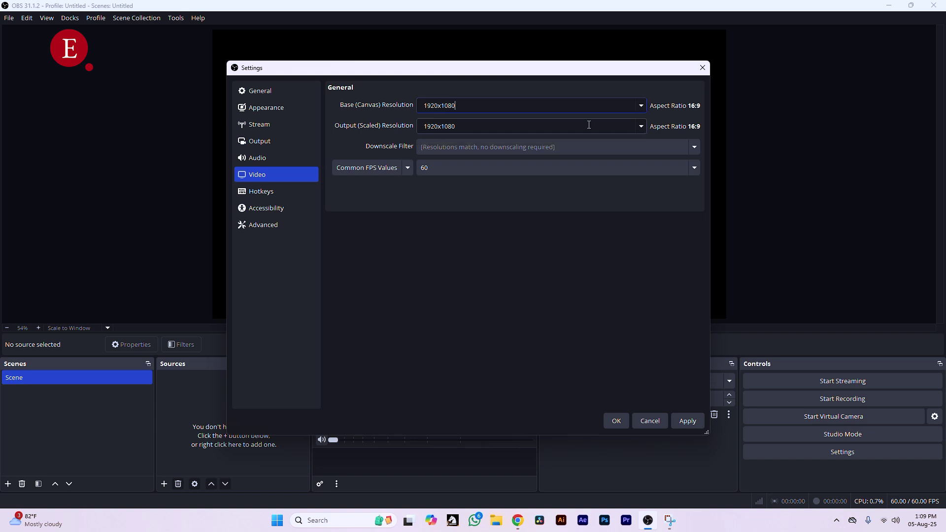
# Try an Output (Scaled) Resolution of 1280x720 with the Lanczos (Sharpened scaling, 36 samples) downscale filter.
pyautogui.click(641, 126)
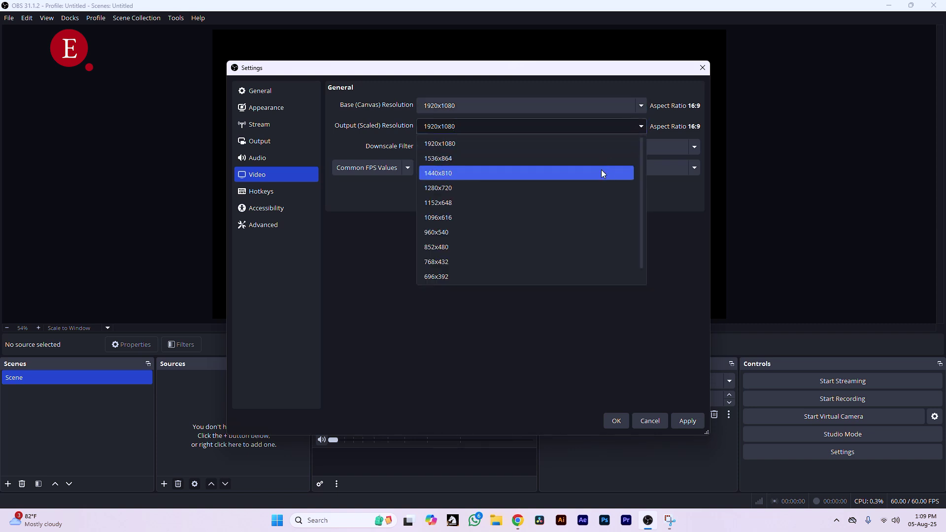
pyautogui.click(577, 189)
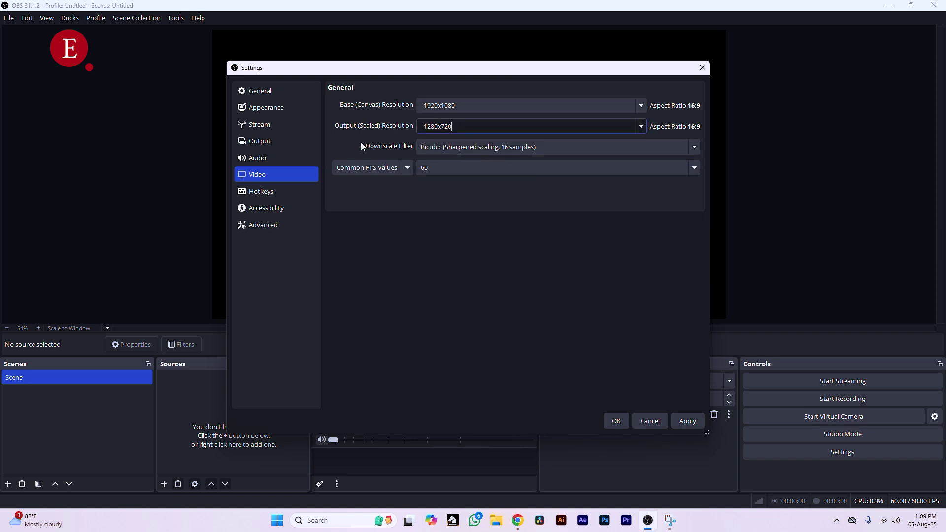
pyautogui.click(694, 146)
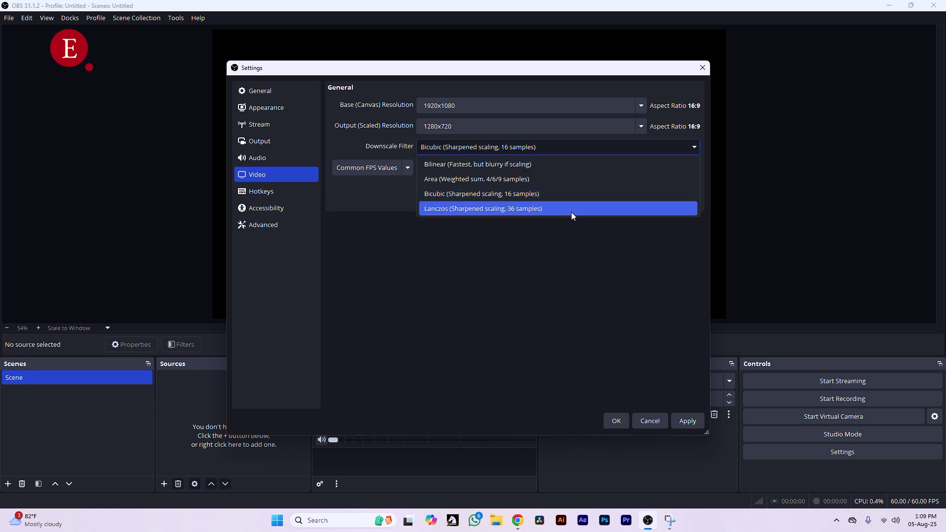
pyautogui.click(574, 208)
# Set the Output (Scaled) Resolution to 1920x1080 and the Common FPS Values frame rate to 60.
pyautogui.click(641, 127)
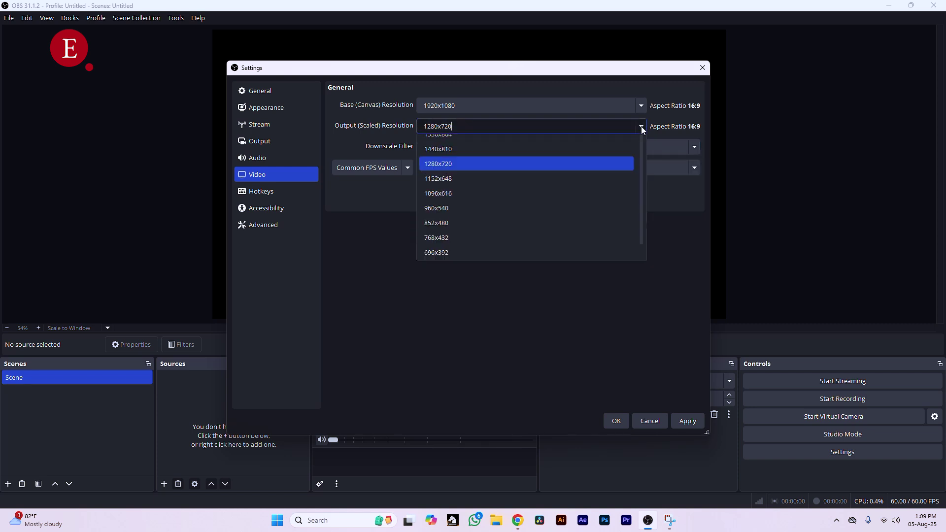
pyautogui.click(613, 144)
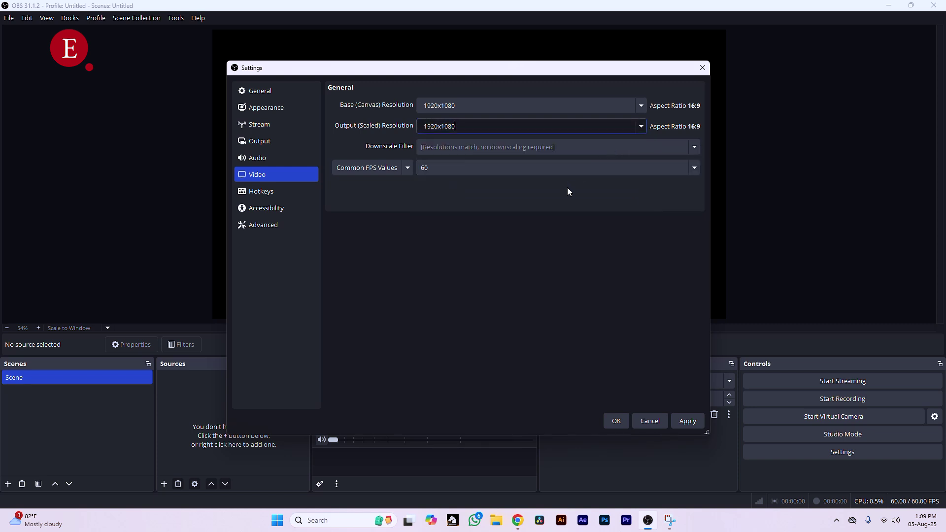
pyautogui.click(401, 167)
pyautogui.click(375, 182)
pyautogui.click(457, 170)
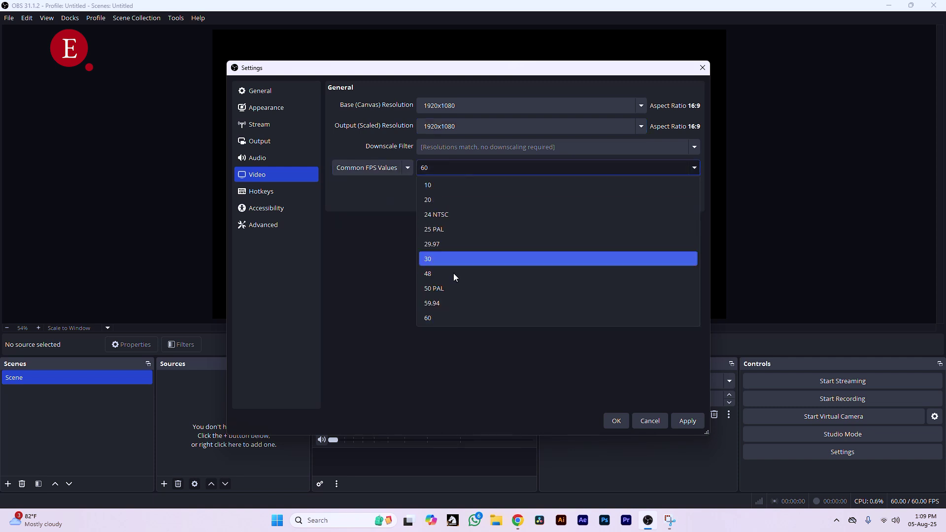
pyautogui.click(433, 320)
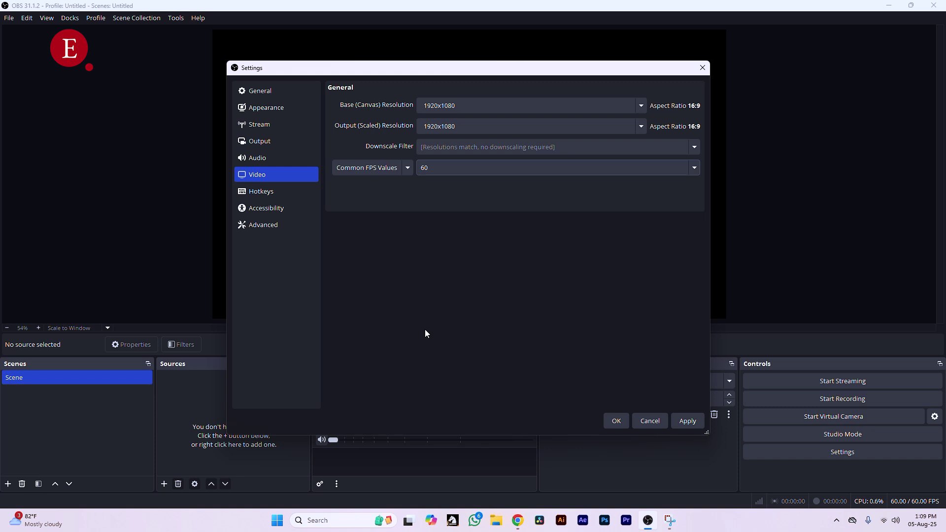
# In the advanced settings, set Maximum Retries for automatic reconnection to 50.
pyautogui.click(271, 191)
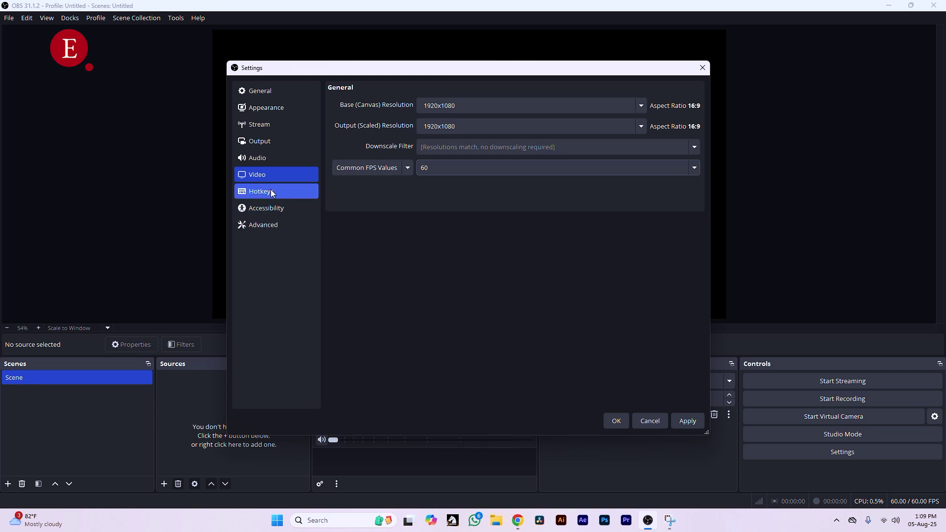
pyautogui.click(279, 211)
pyautogui.click(271, 224)
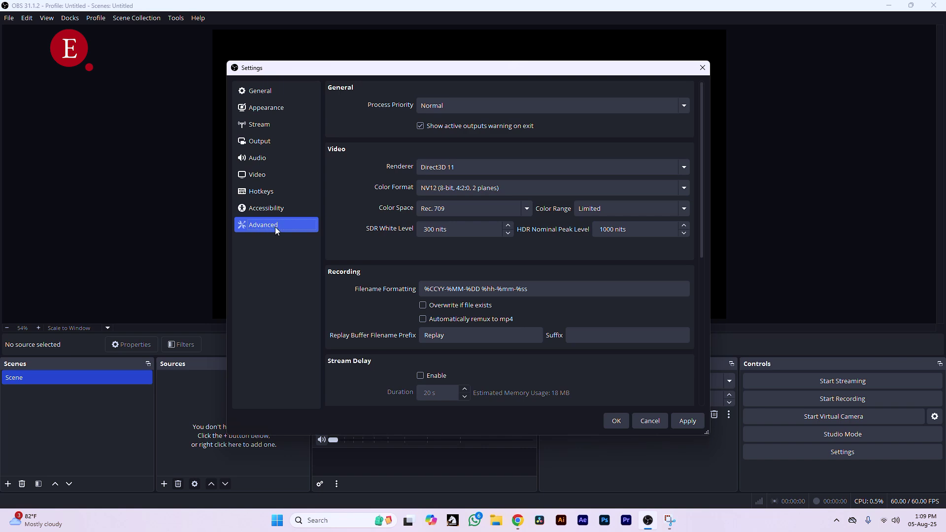
pyautogui.scroll(-5, 349, 206)
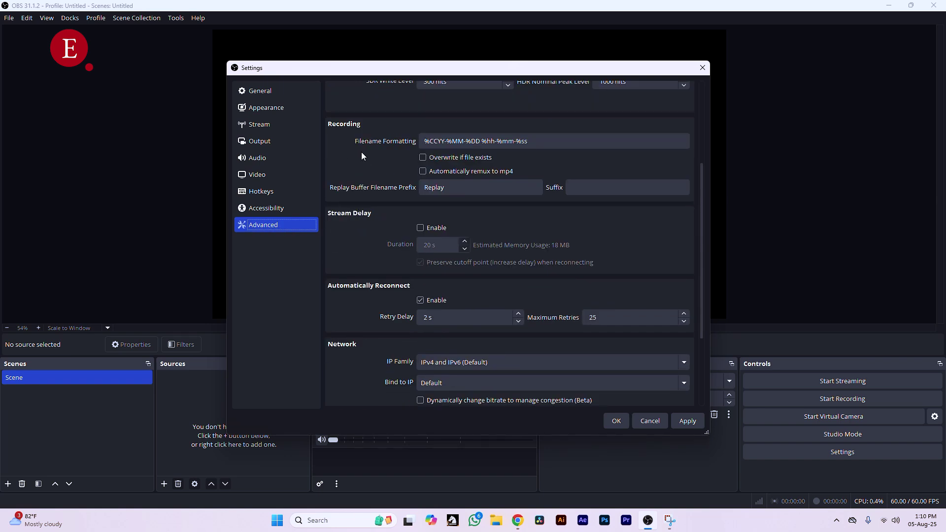
pyautogui.click(422, 303)
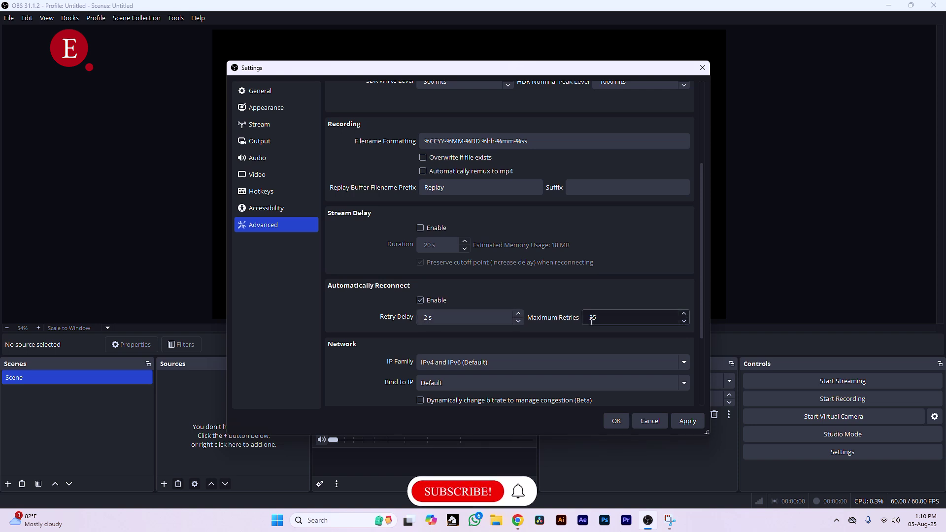
pyautogui.moveTo(642, 317); pyautogui.dragTo(584, 325)
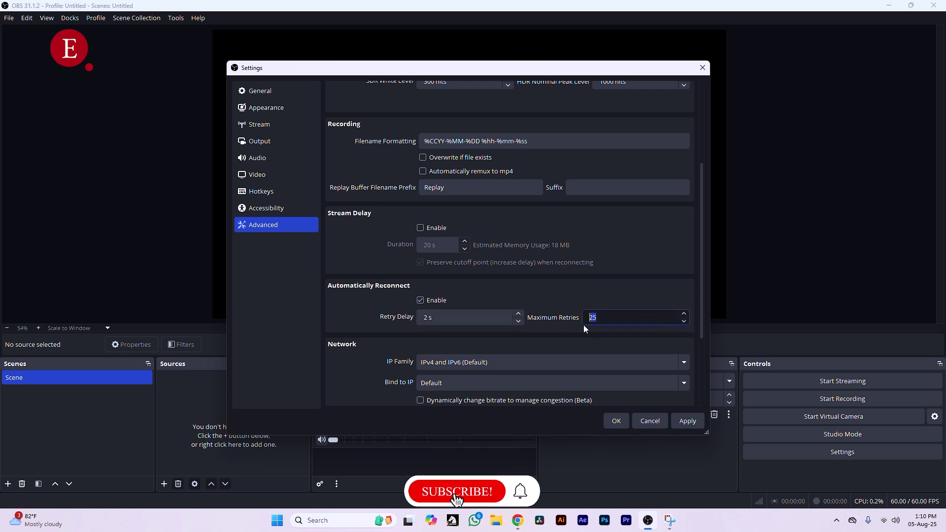
pyautogui.write('50')
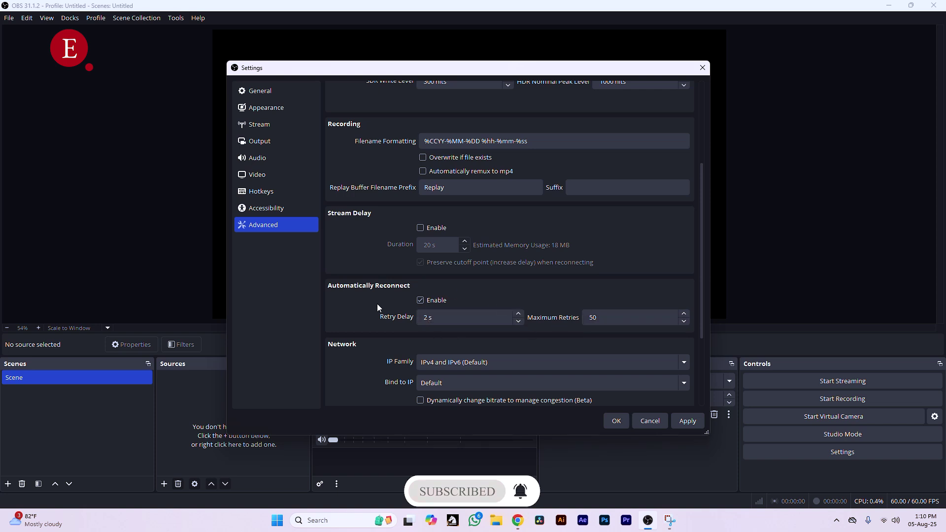
# Try the network option that dynamically changes bitrate to manage congestion (Beta).
pyautogui.scroll(-3, 364, 303)
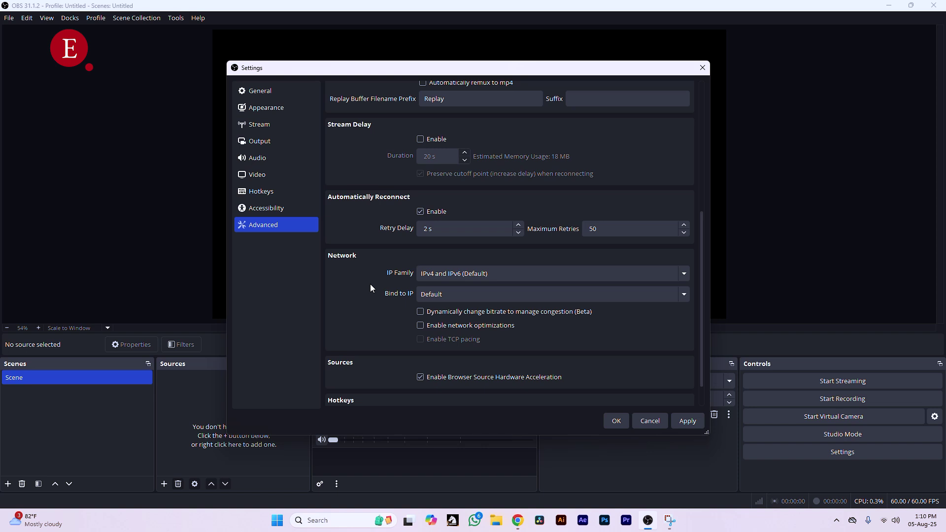
pyautogui.scroll(-1, 367, 261)
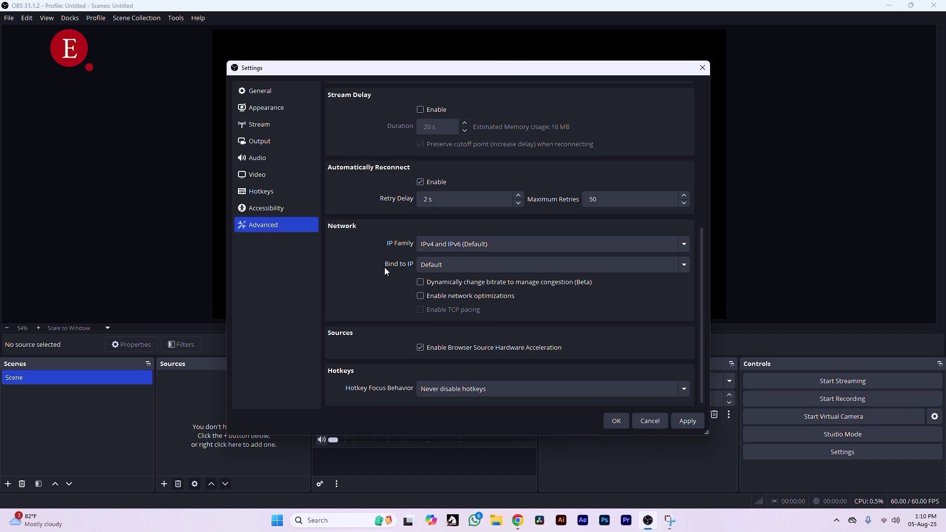
pyautogui.click(421, 285)
pyautogui.click(420, 284)
pyautogui.click(421, 283)
# Apply the changed settings and close the settings window.
pyautogui.scroll(-1, 378, 293)
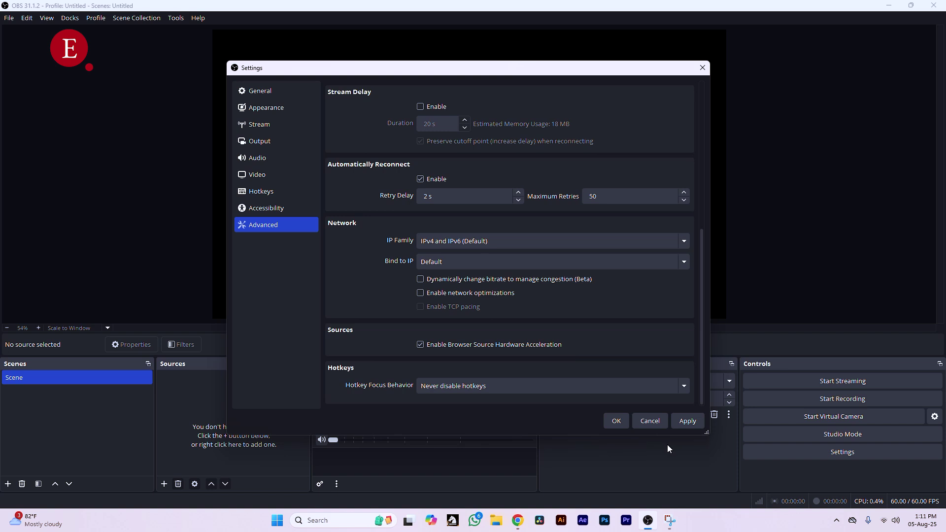
pyautogui.click(686, 422)
pyautogui.click(616, 422)
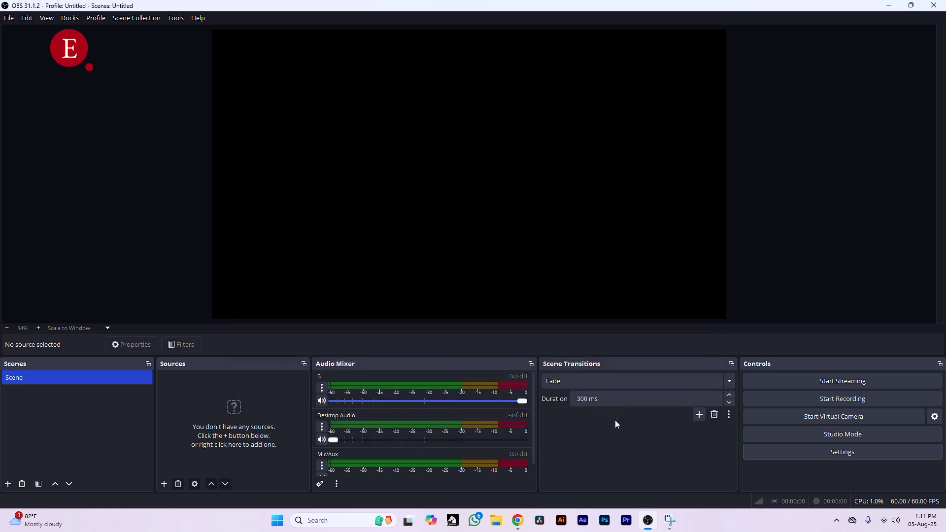